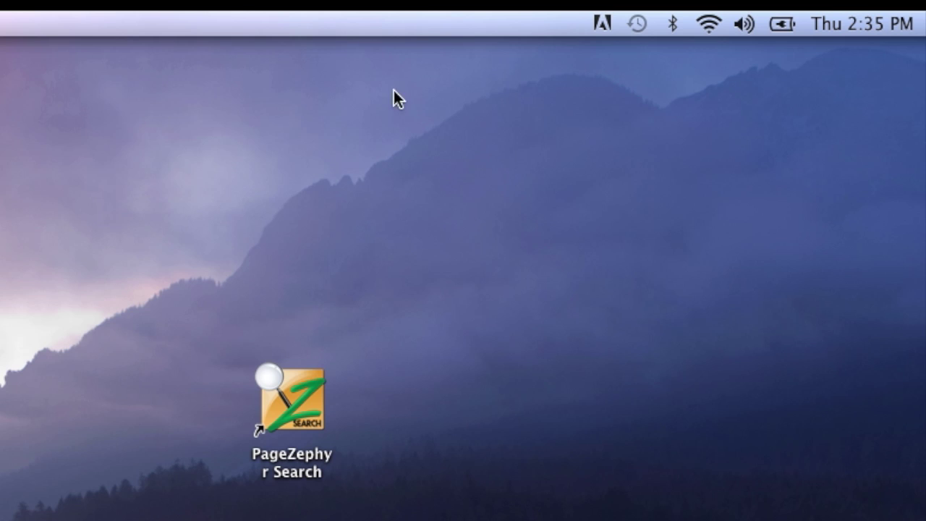
Review the available updates in Adobe Application Manager and the installed InDesign version, closing both windows when done.
left_click(600, 25)
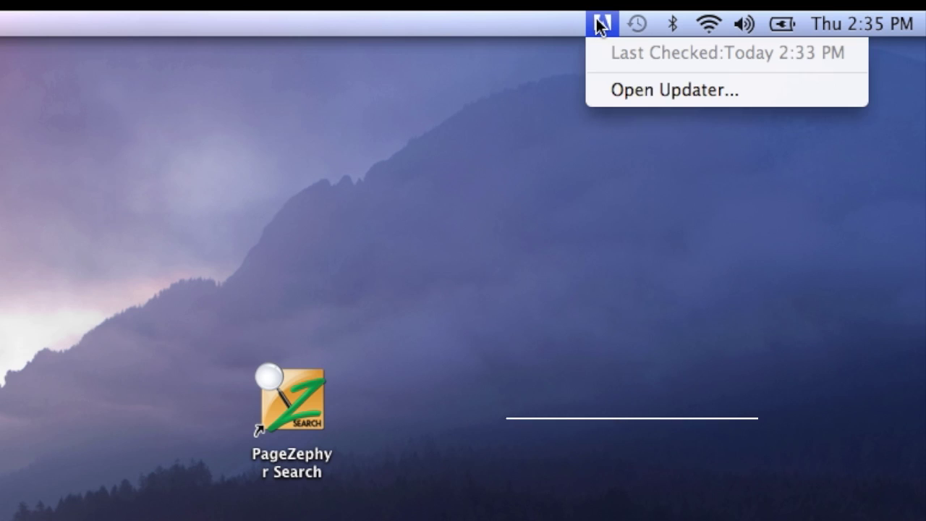
left_click(622, 88)
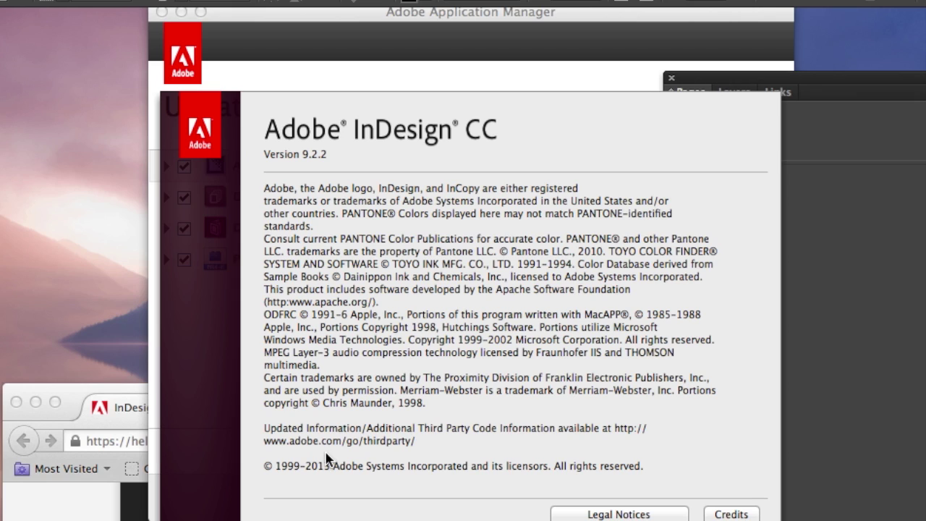
left_click(285, 27)
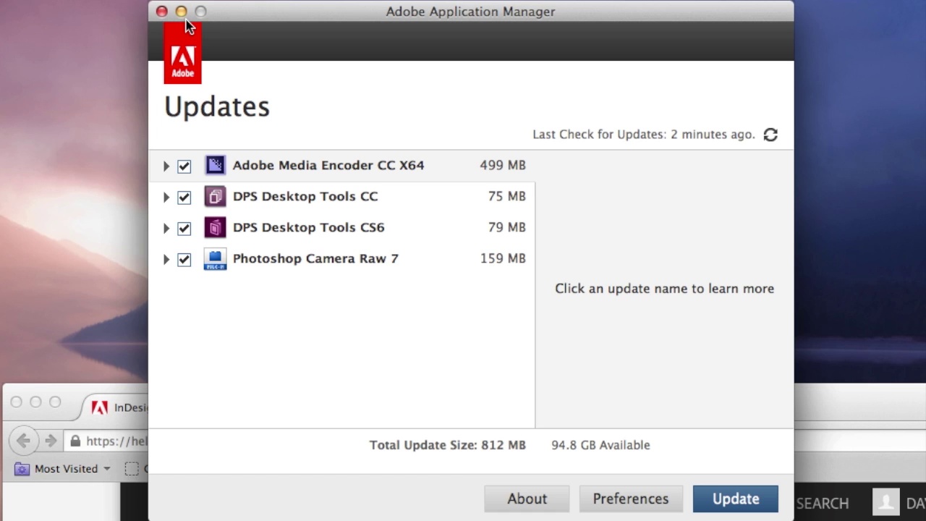
left_click(162, 12)
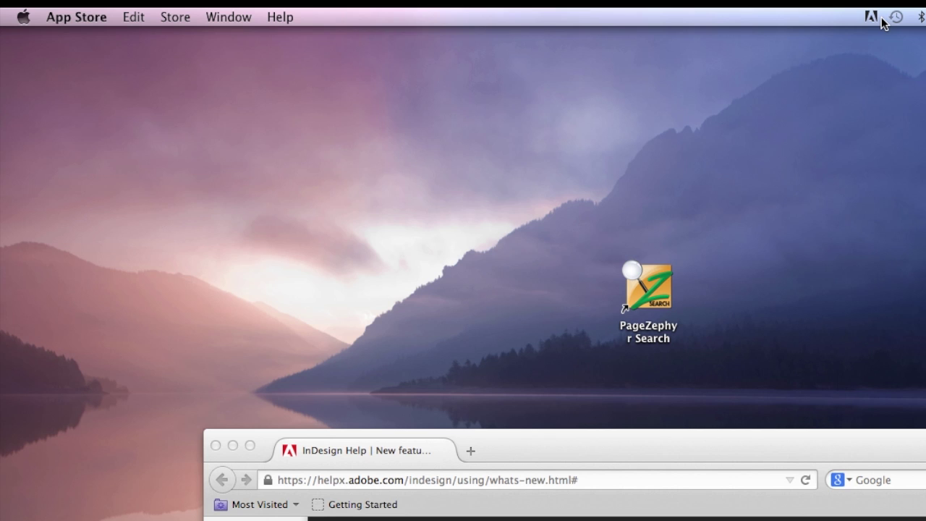
Bring the Firefox window with InDesign Help fully into view and open the Creative Cloud Desktop Apps page from the Adobe account.
left_click(886, 452)
left_click_drag(886, 452, 740, 51)
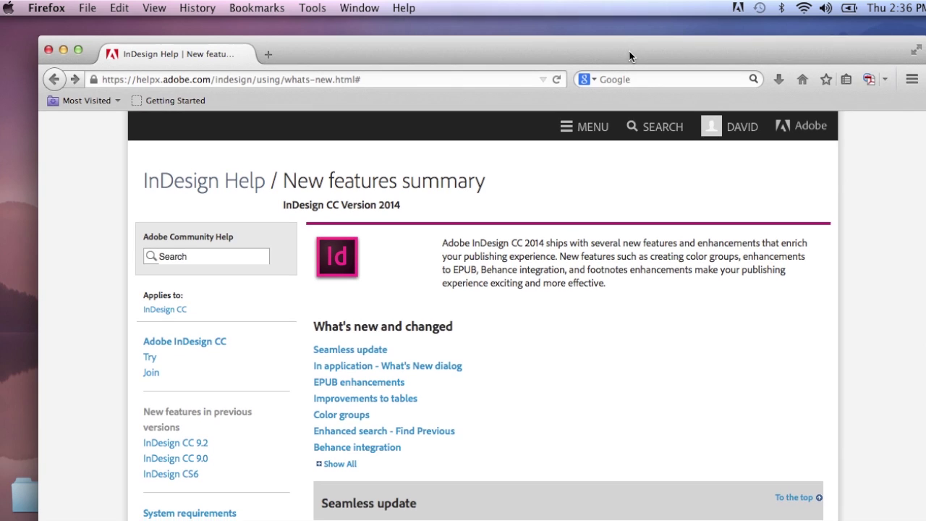
left_click_drag(626, 38, 627, 41)
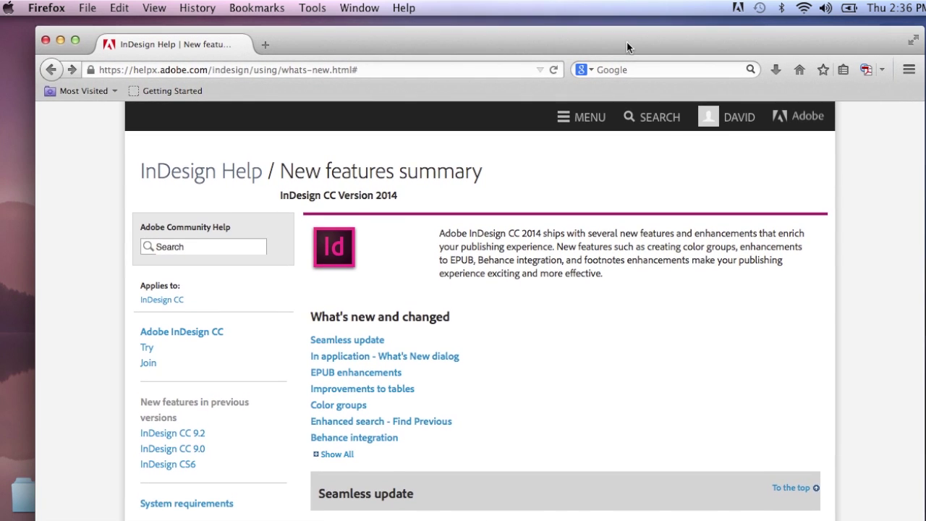
left_click(729, 123)
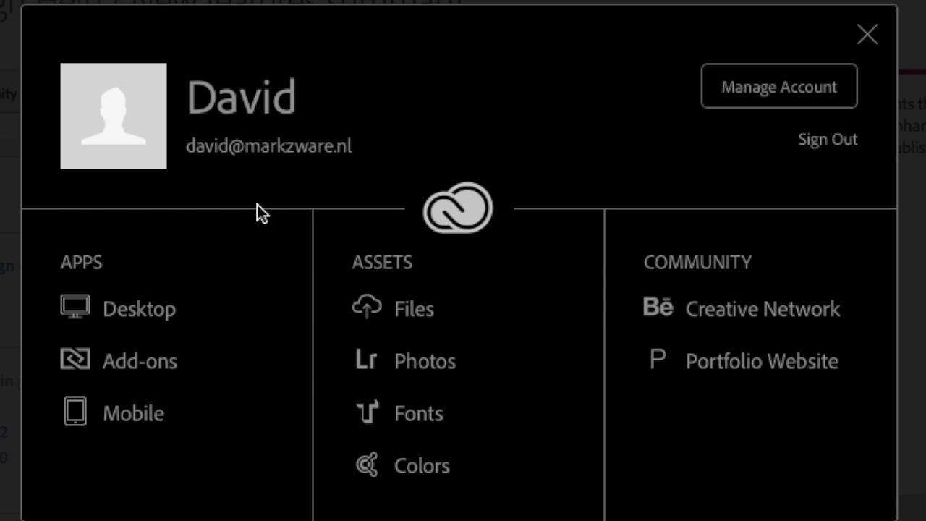
left_click(134, 323)
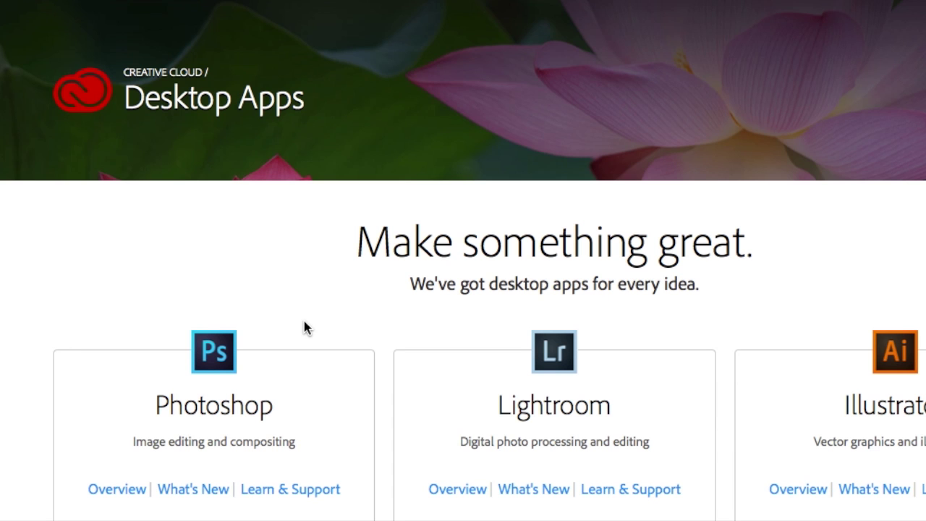
Open InDesign's What's New page from the desktop apps list and look over the InDesign CC (2014) features.
scroll(304, 320, "down", 5)
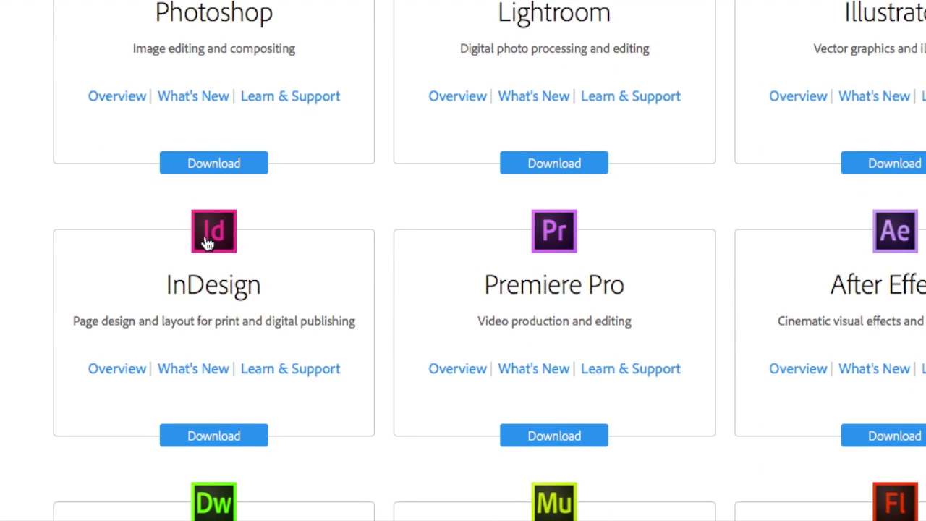
left_click(207, 370)
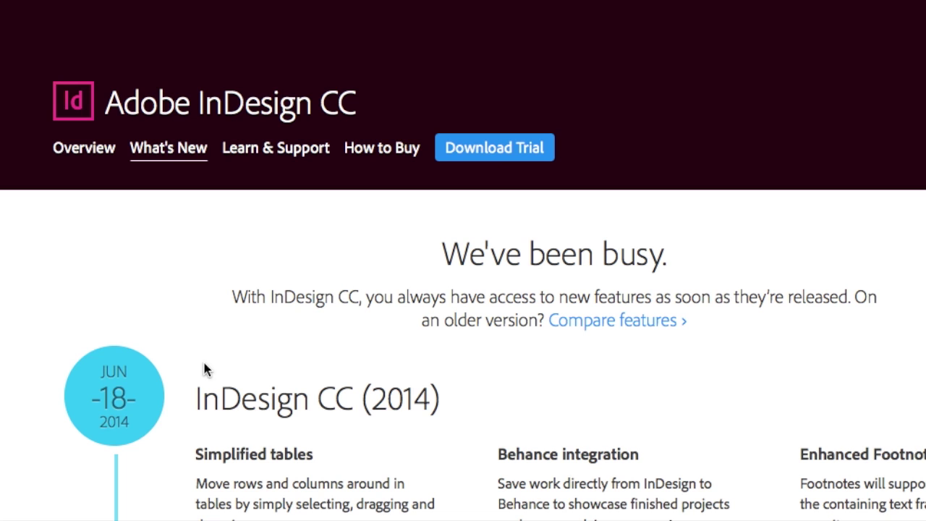
scroll(489, 382, "down", 3)
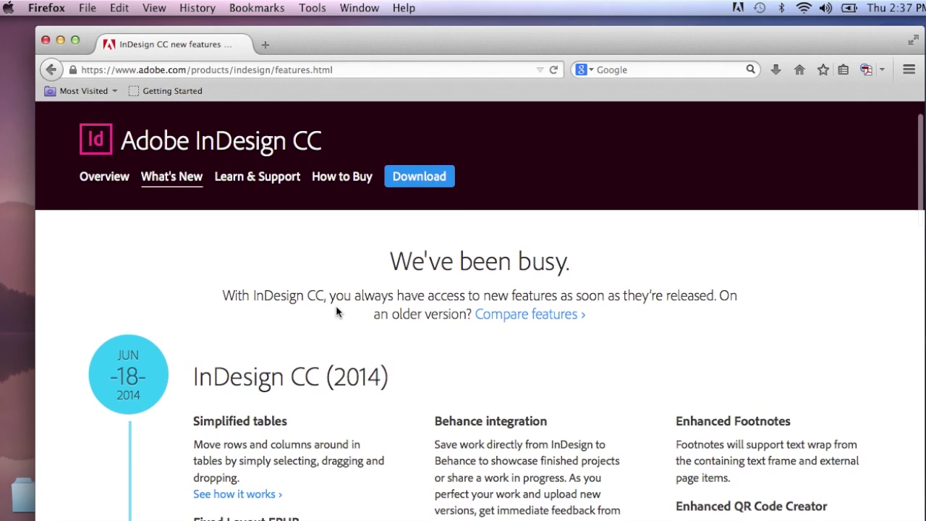
scroll(374, 138, "up", 1)
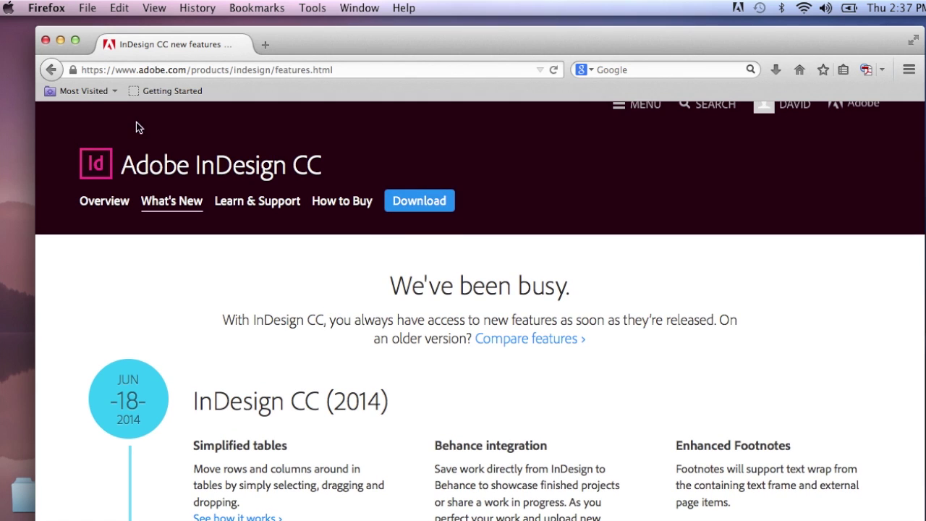
Start the InDesign download and open its link with CreativeCloud(URIHandler), remembering this choice for aam links.
left_click(403, 202)
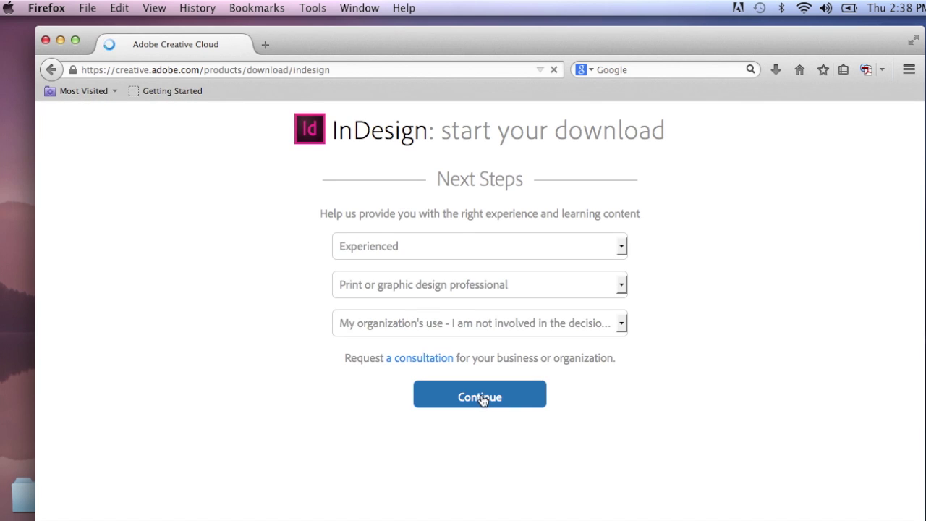
left_click(480, 396)
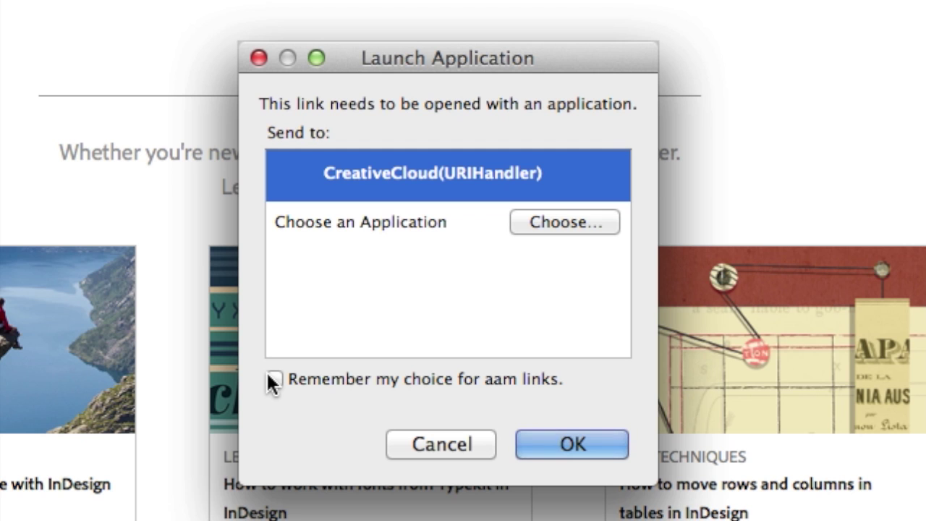
left_click(270, 376)
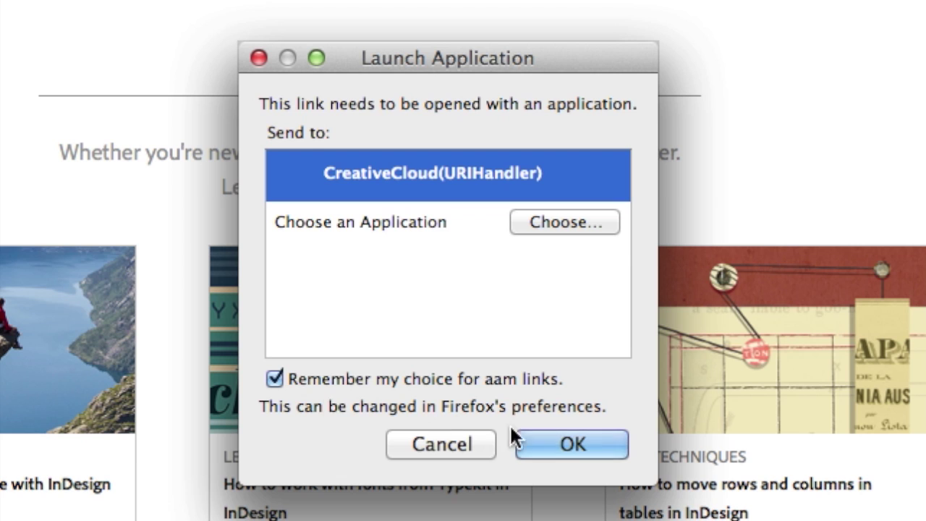
left_click(581, 438)
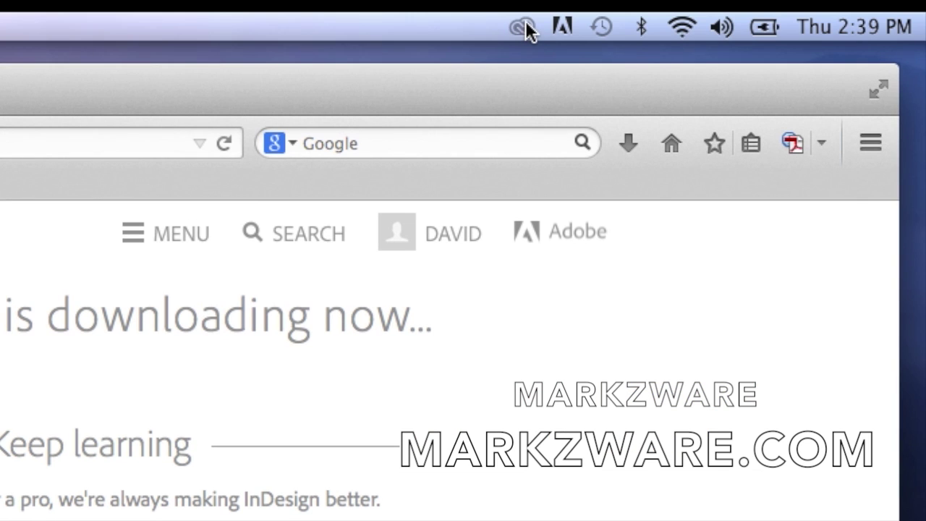
Open the Creative Cloud desktop app and update it to the new version.
left_click(523, 28)
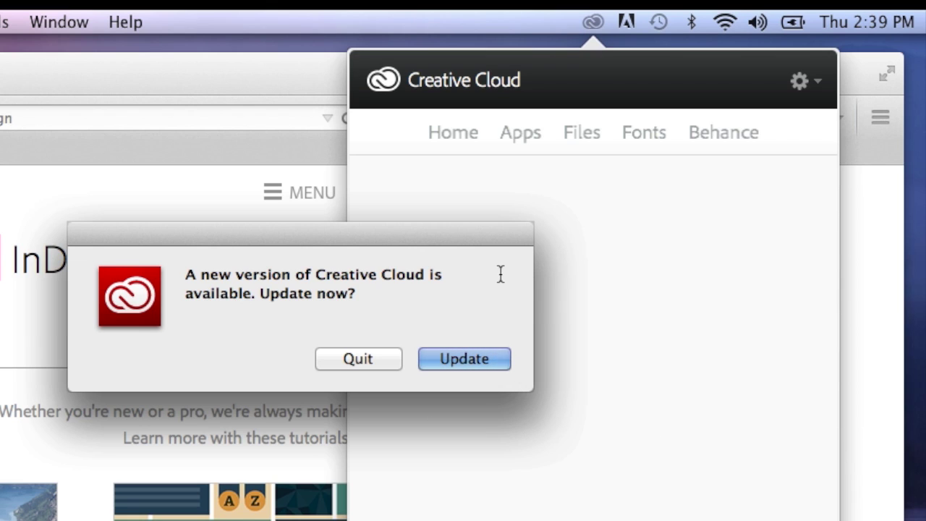
left_click(463, 357)
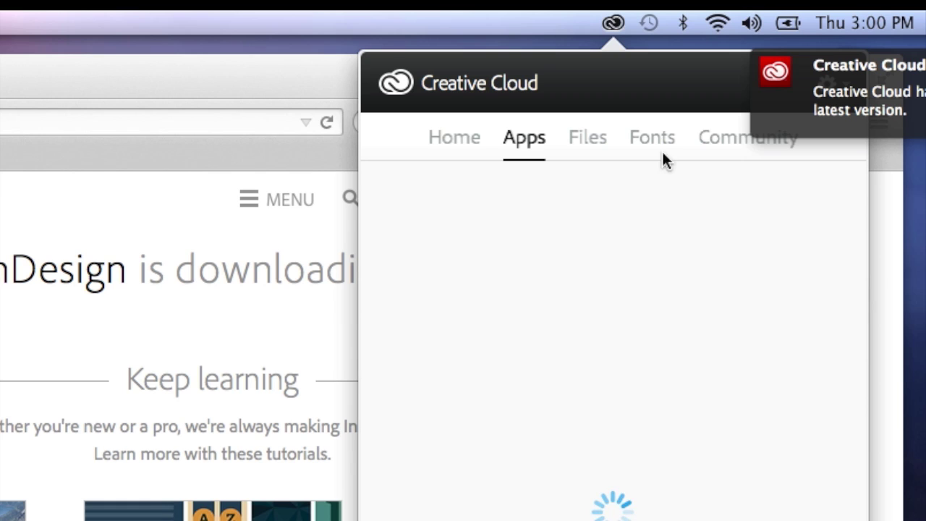
Close the browser and start the InDesign CC (2014) update in Creative Cloud, continuing past the 2014 release notice.
mouse_move(913, 80)
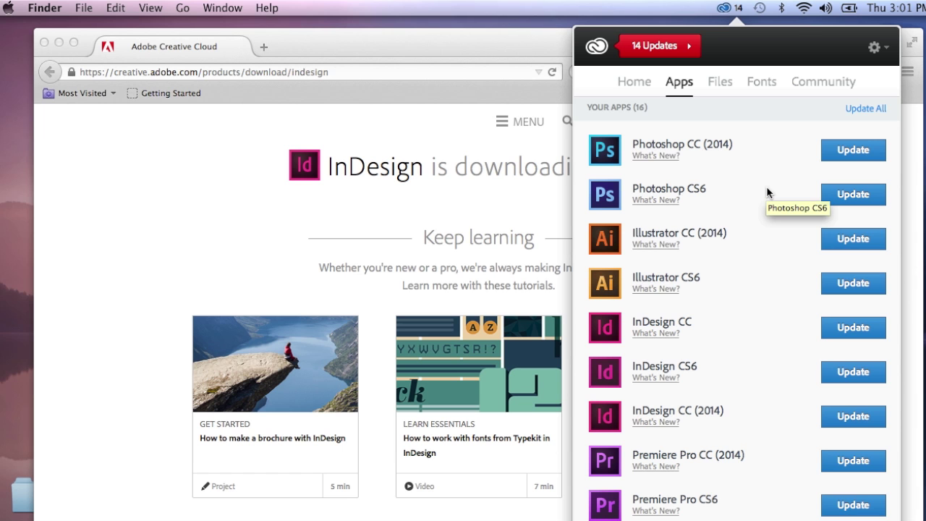
scroll(664, 297, "down", 1)
scroll(766, 189, "up", 2)
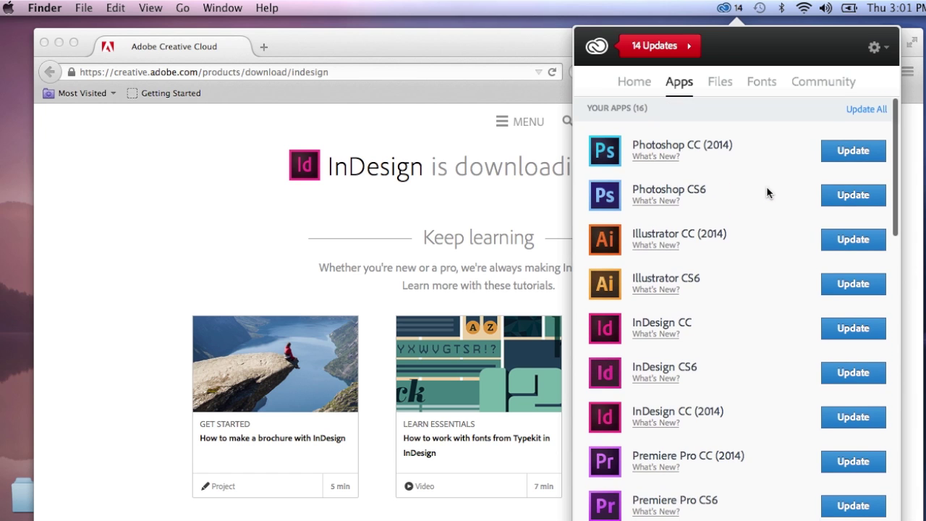
scroll(766, 189, "down", 1)
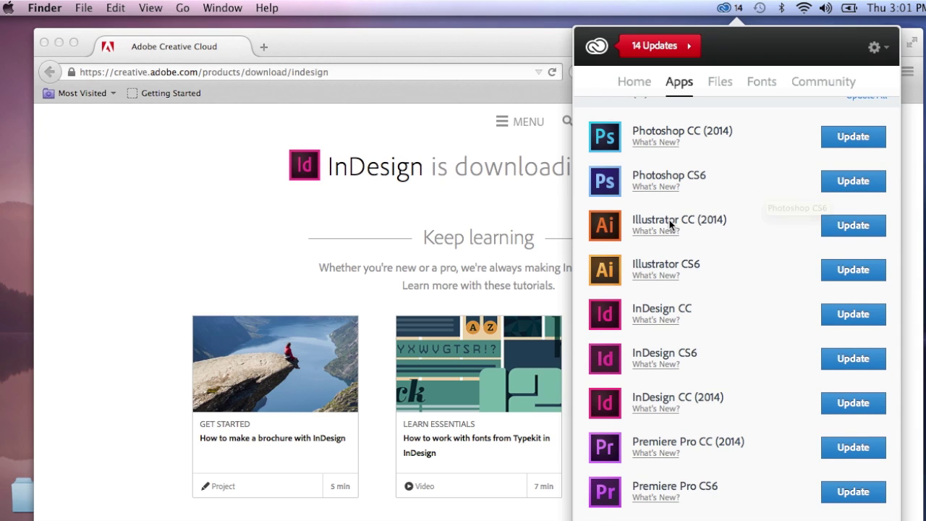
scroll(705, 224, "down", 4)
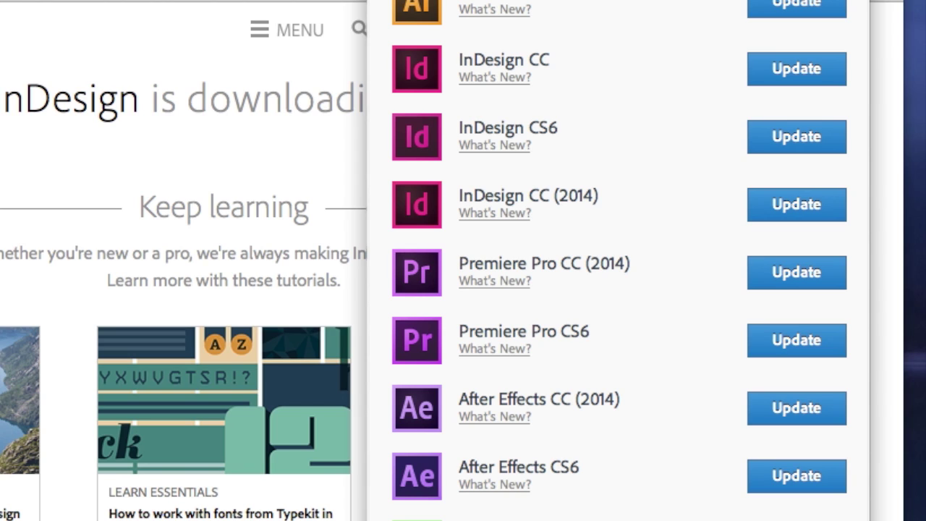
key("super+q")
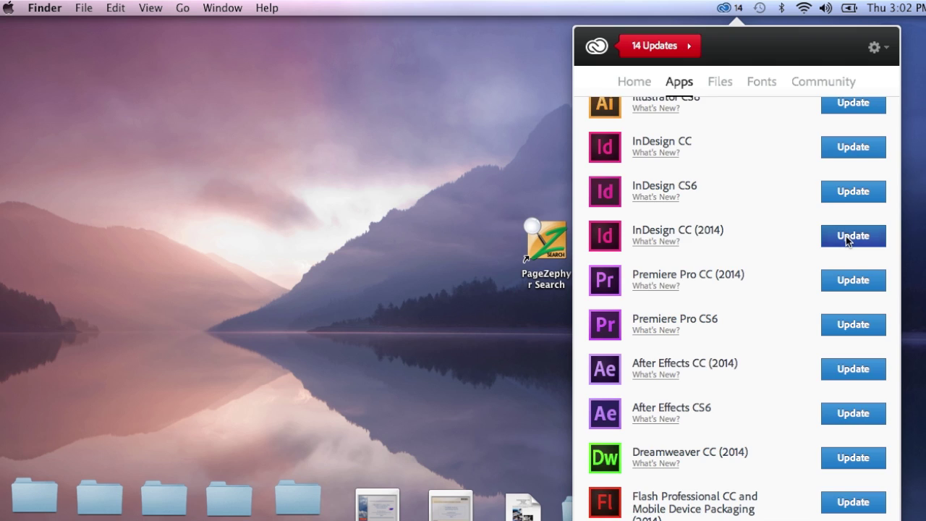
left_click(784, 204)
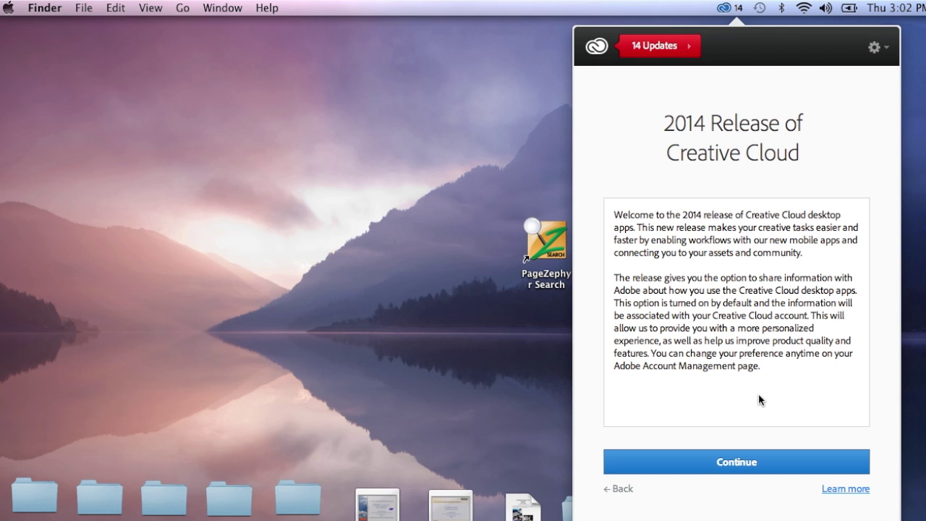
left_click(745, 463)
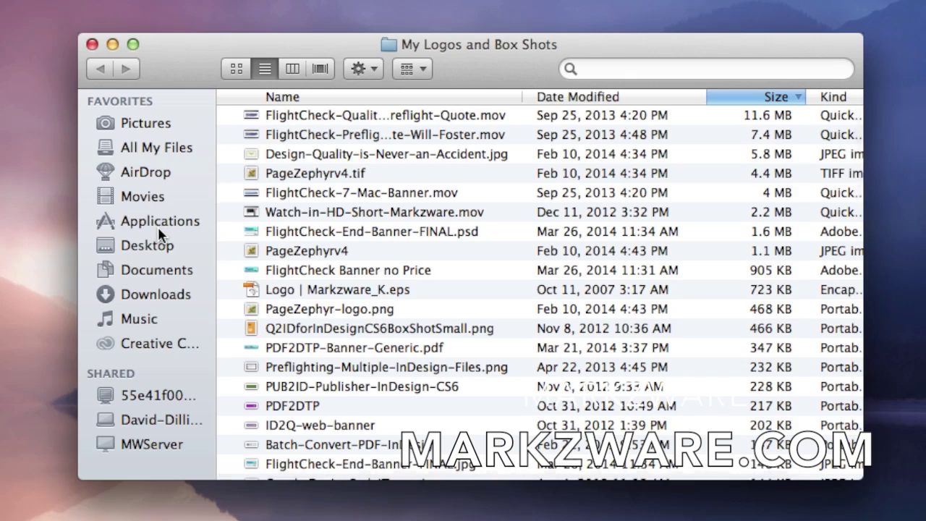
Launch Adobe InDesign CC 2014 from its folder in Applications and advance to further features in the What's New dialog.
left_click(158, 222)
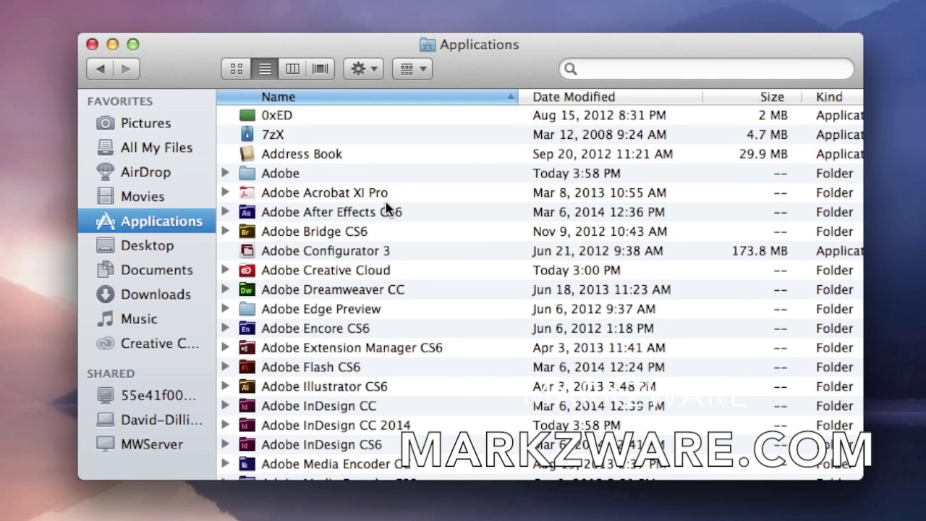
scroll(385, 208, "down", 5)
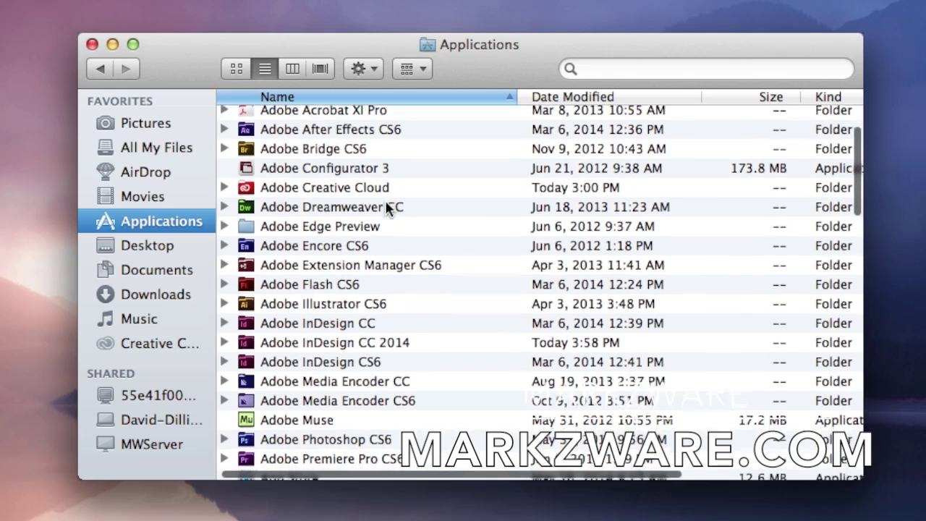
scroll(385, 208, "down", 1)
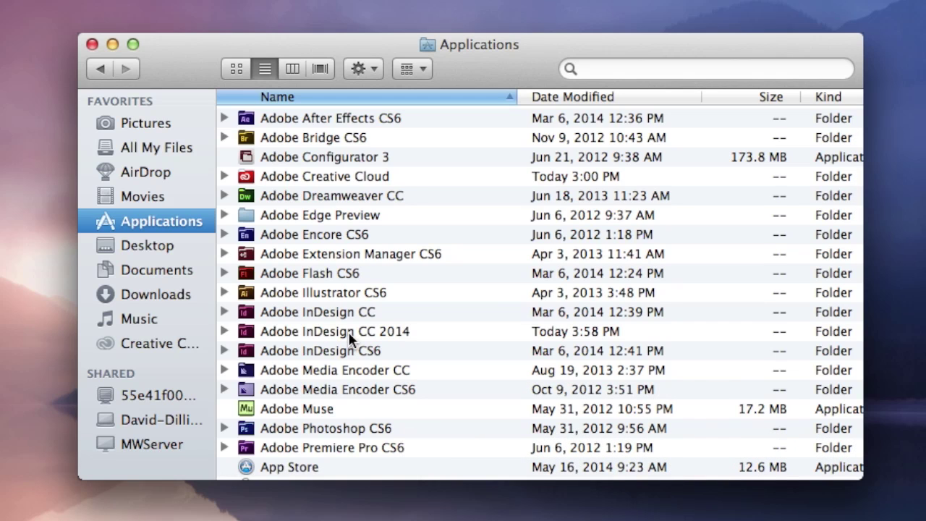
double_click(349, 331)
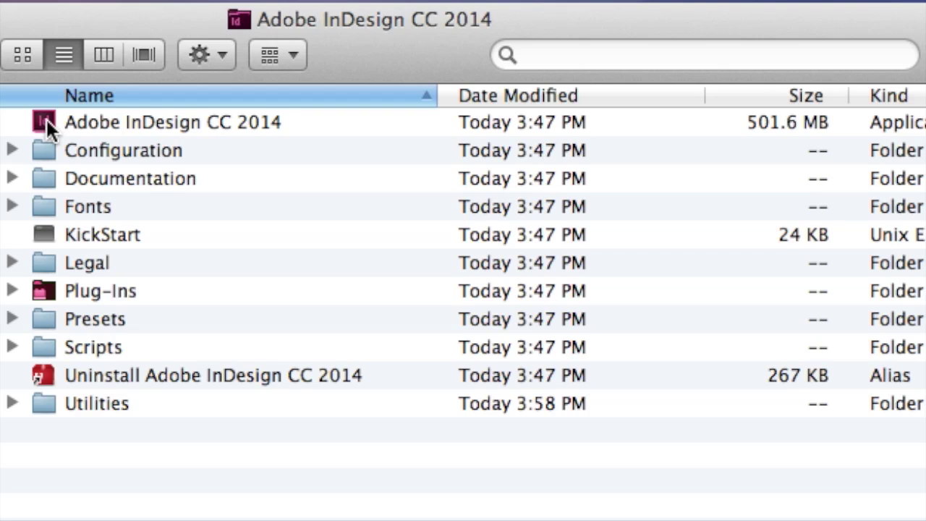
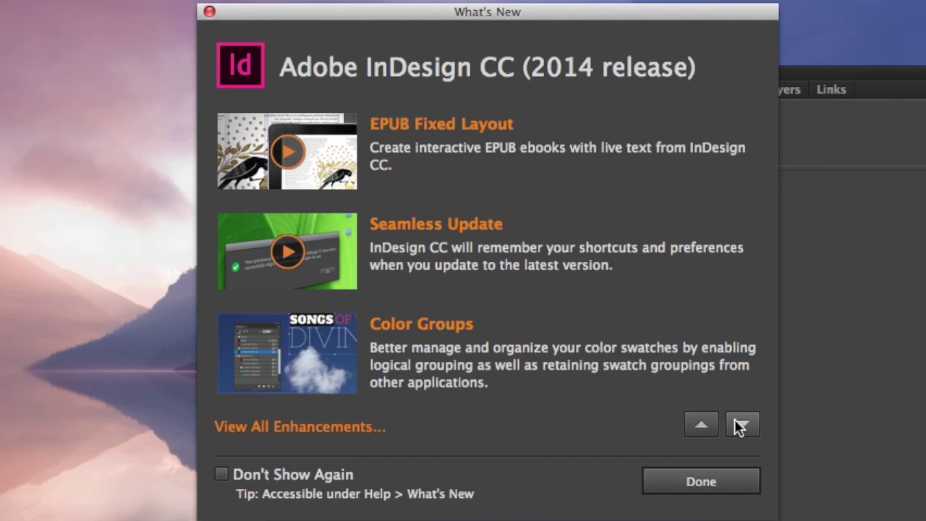
left_click(741, 424)
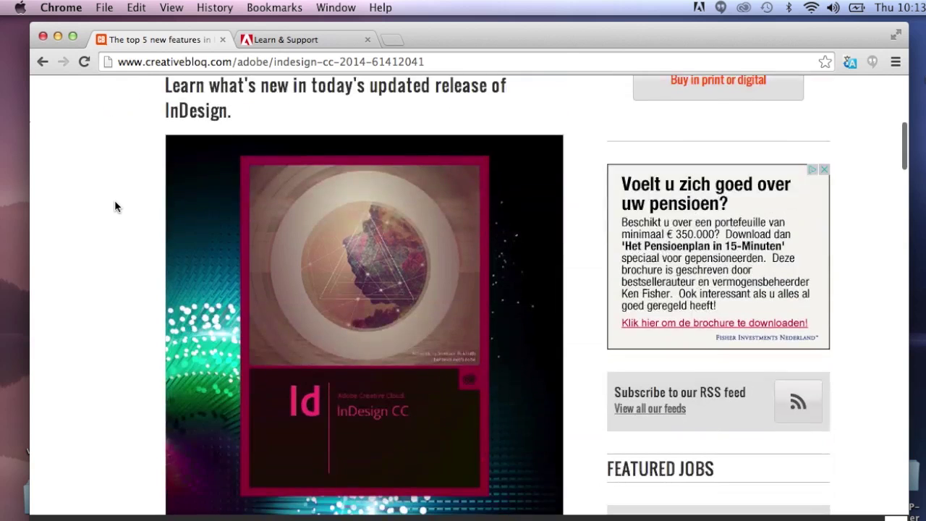
Read the Creative Bloq article's sections on easier tables, the Typekit missing fonts workflow and colour groups in InDesign CC 2014.
scroll(114, 202, "down", 5)
scroll(115, 207, "down", 5)
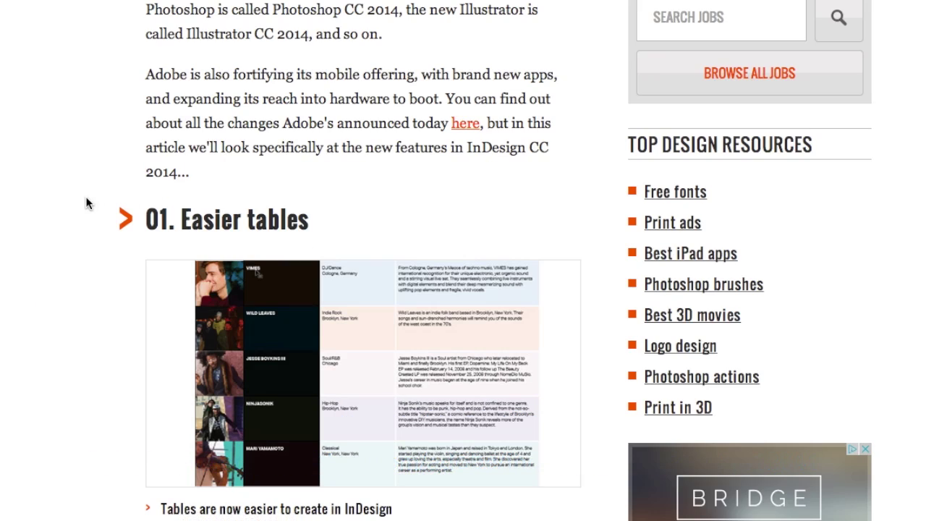
scroll(101, 206, "down", 5)
scroll(85, 203, "down", 5)
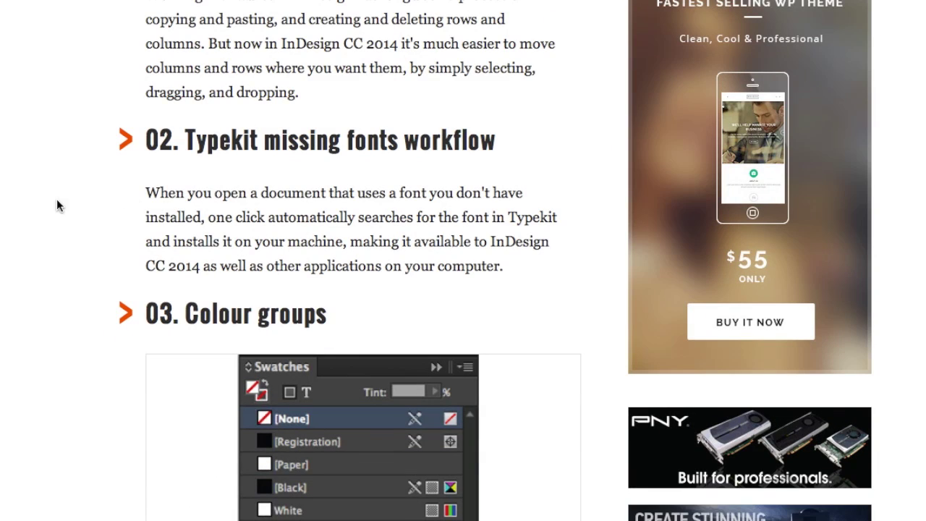
scroll(56, 200, "down", 5)
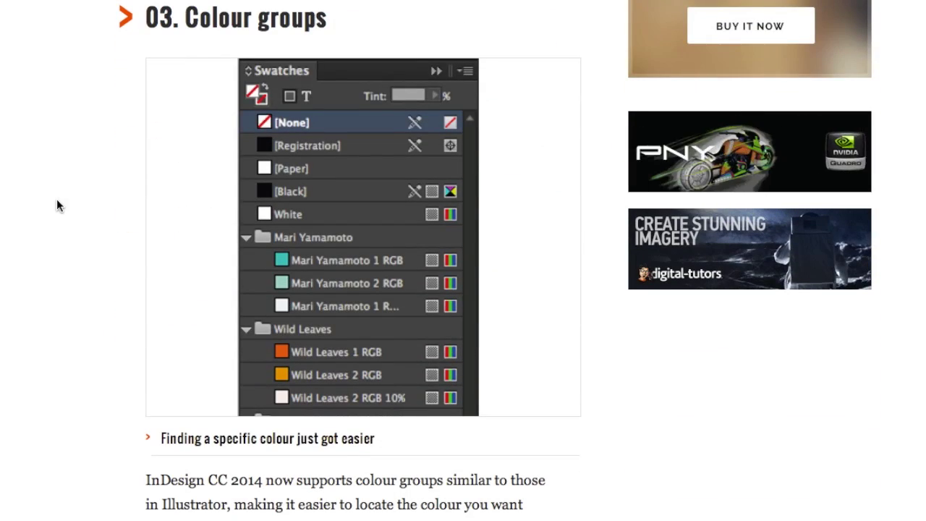
scroll(58, 205, "down", 8)
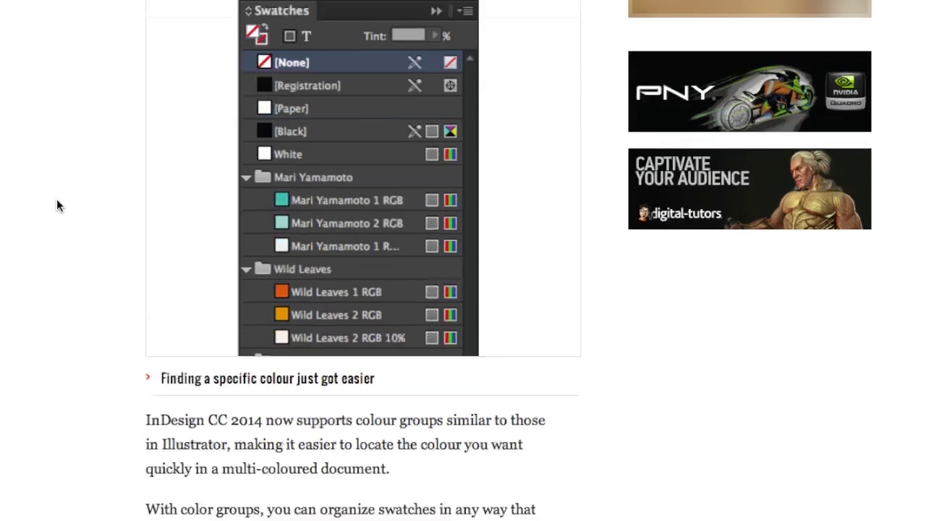
scroll(58, 206, "down", 2)
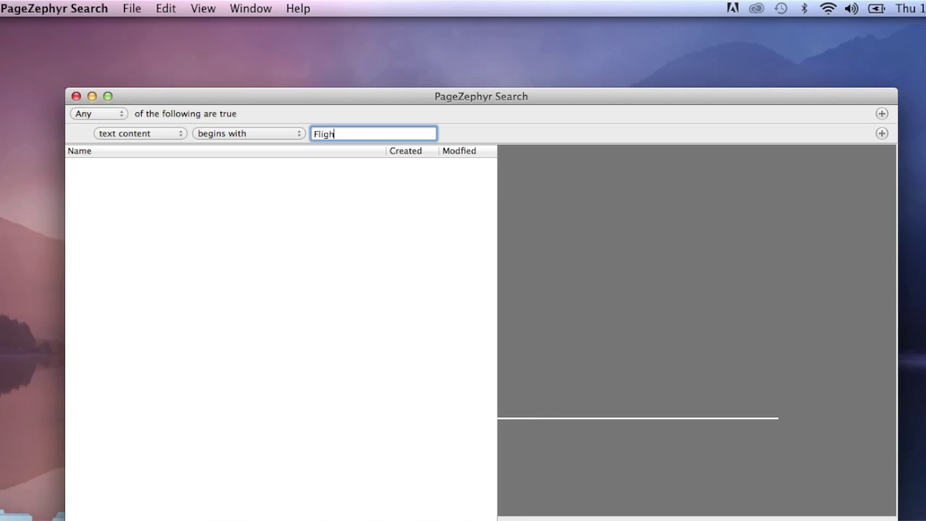
Search in PageZephyr Search for text content beginning with "FlightCheck" and show a match from FlightCheckV6 SalesGuideV2.6.indd in its document.
type("tCheck")
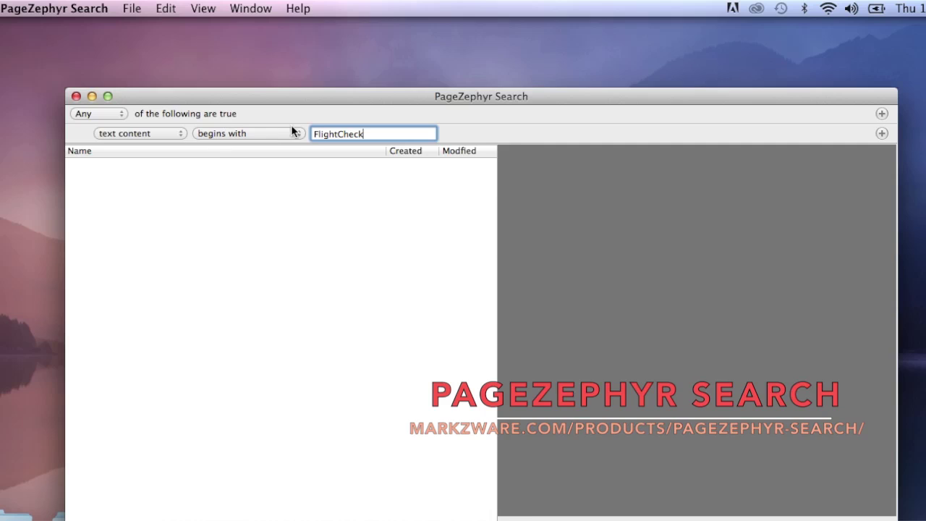
key("Return")
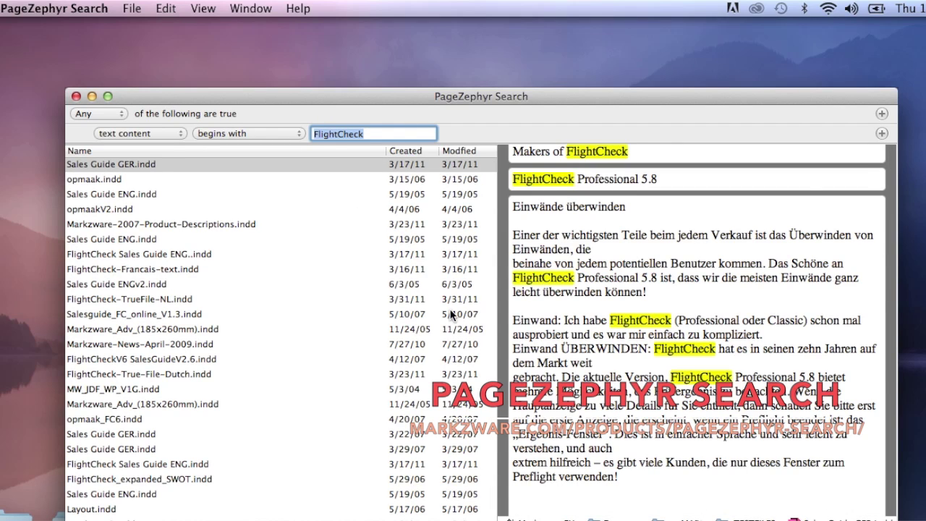
scroll(451, 317, "down", 1)
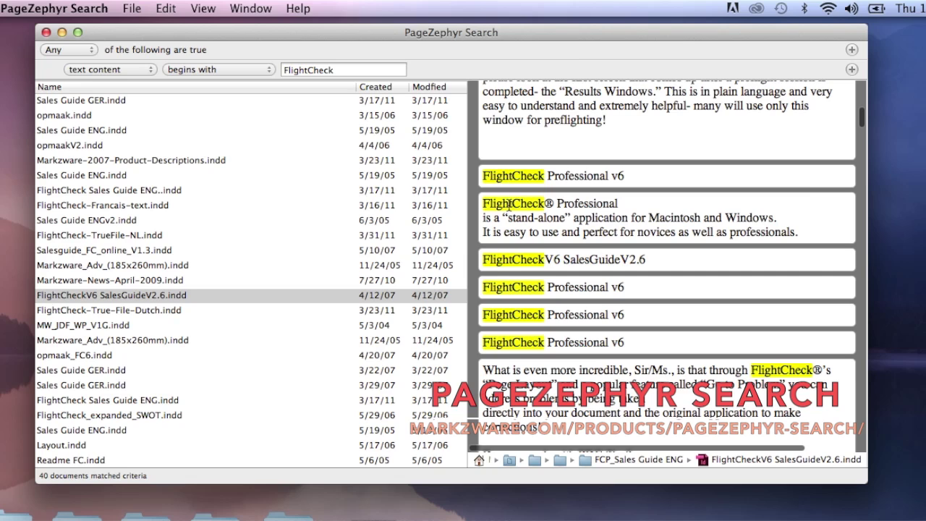
double_click(509, 203)
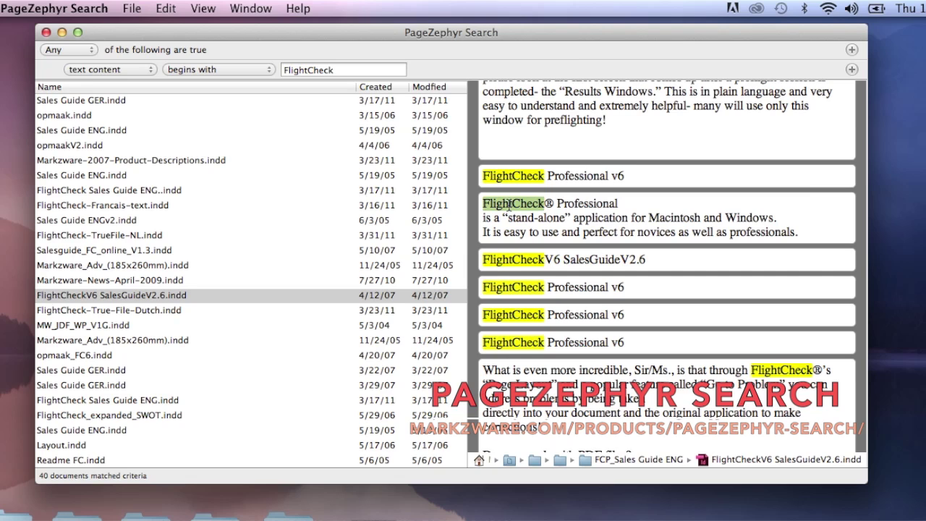
left_click(166, 8)
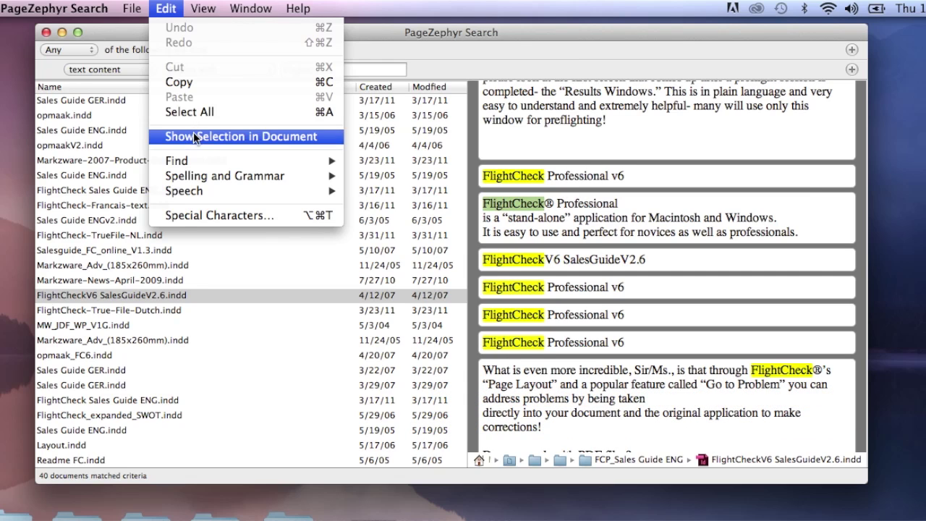
left_click(212, 140)
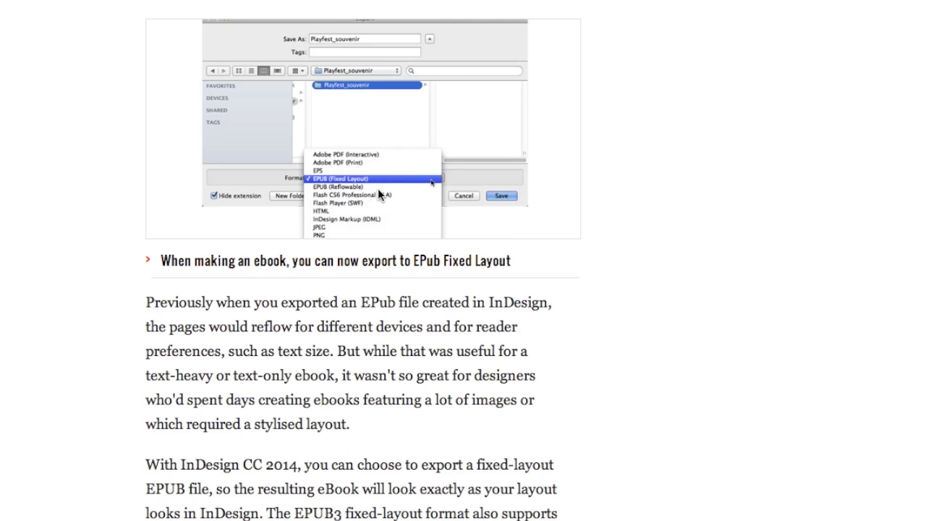
Read the rest of the Creative Bloq article, covering export to EPUB Fixed Layout.
scroll(292, 371, "down", 4)
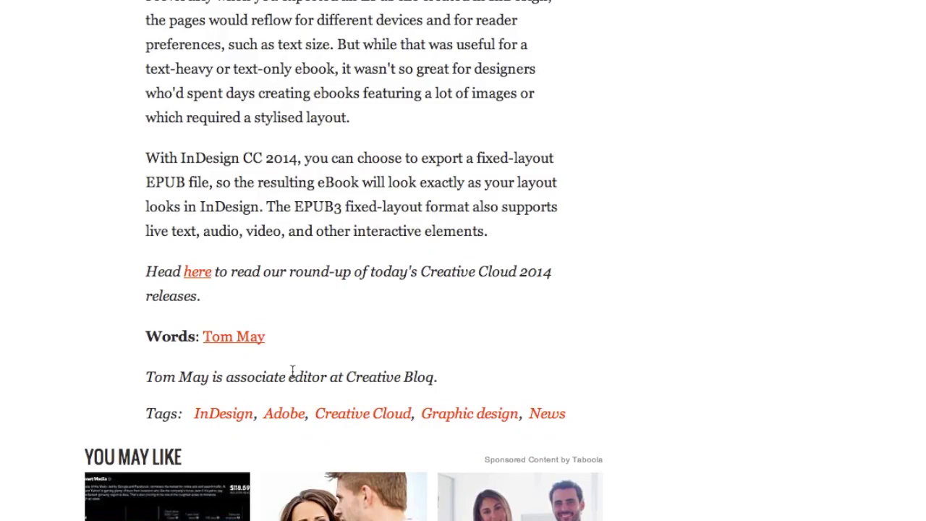
scroll(292, 371, "up", 20)
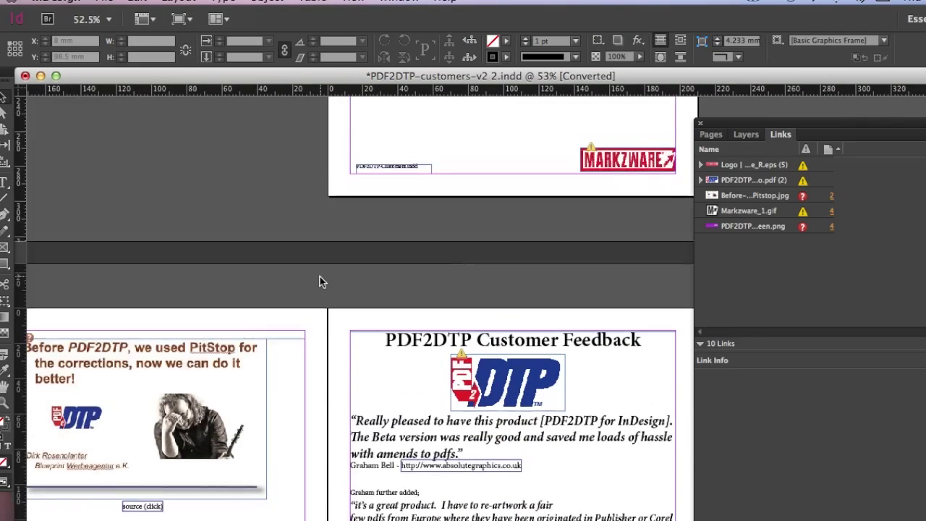
Start packaging PDF2DTP-customers-v2 2.indd in InDesign and agree to save the document before continuing.
scroll(319, 282, "up", 1)
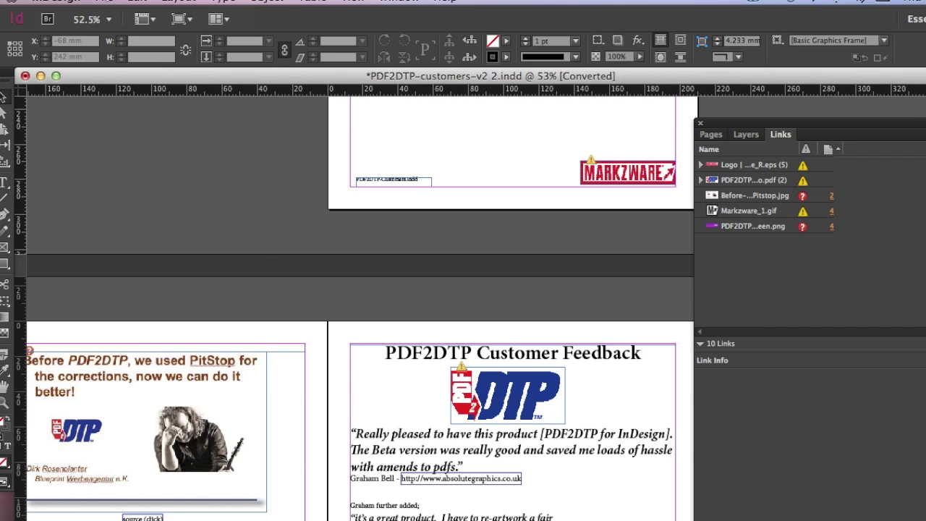
left_click(104, 1)
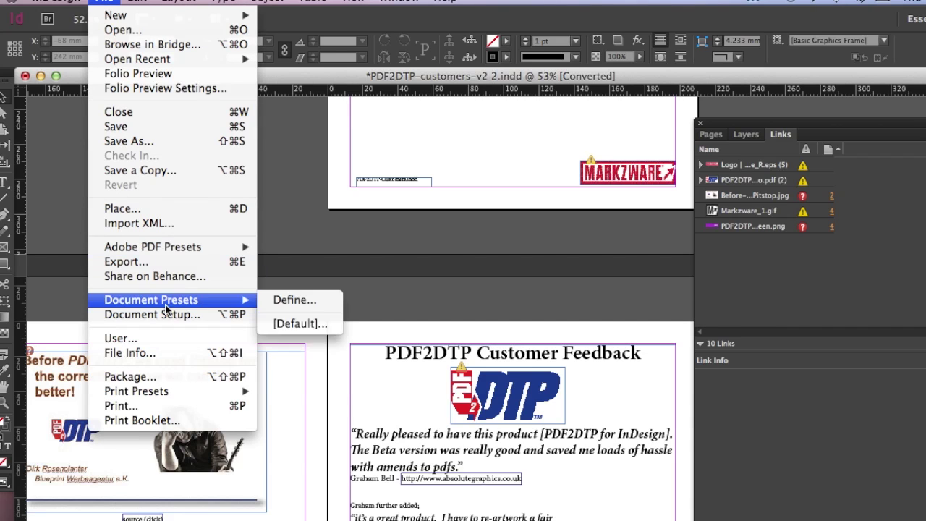
left_click(168, 376)
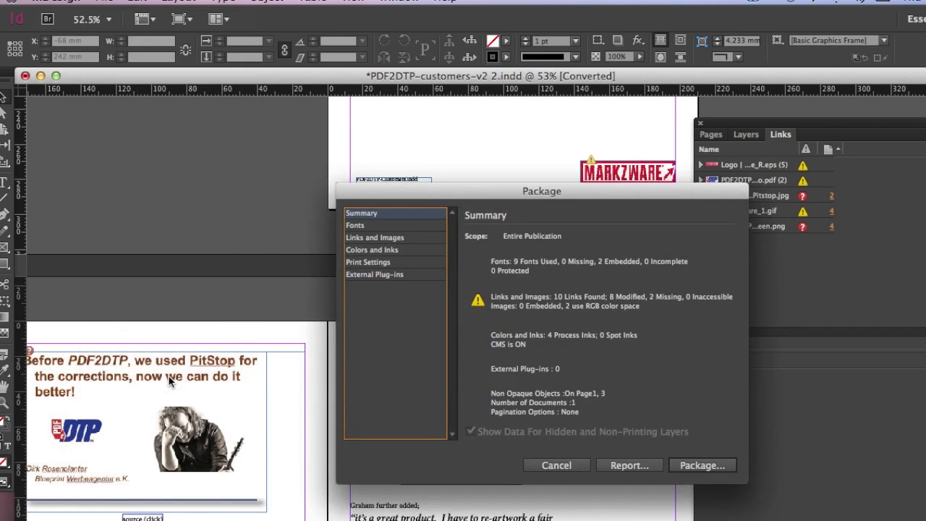
left_click(701, 465)
left_click(644, 362)
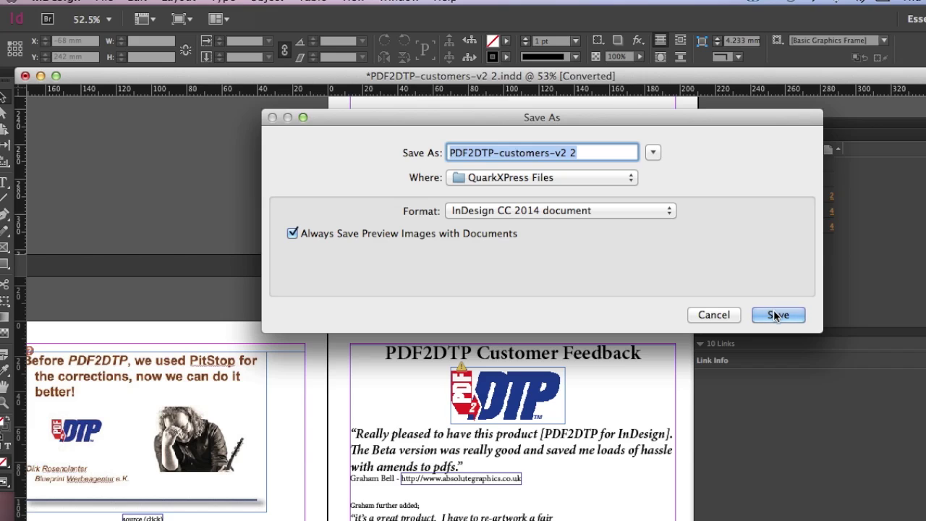
Save the document to the Desktop in InDesign CC 2014 format, replacing the existing file of the same name.
left_click(541, 181)
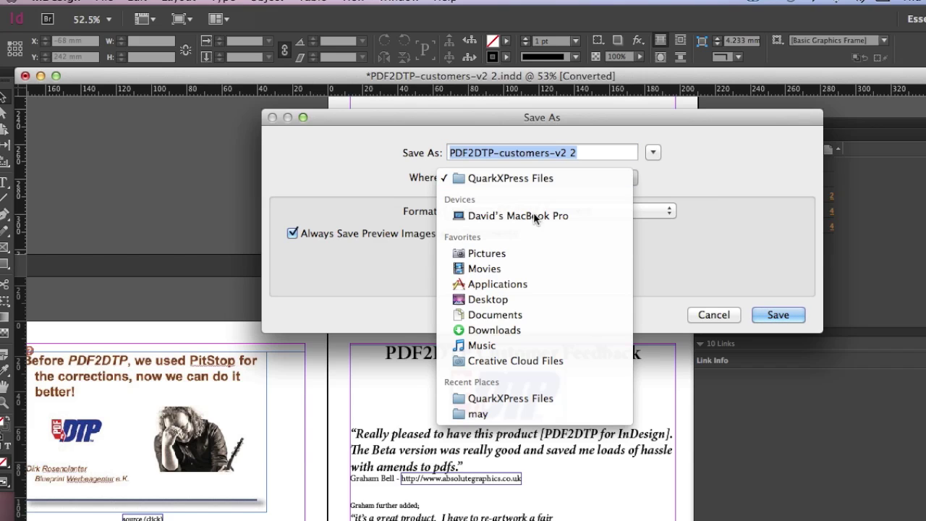
left_click(528, 300)
left_click(766, 315)
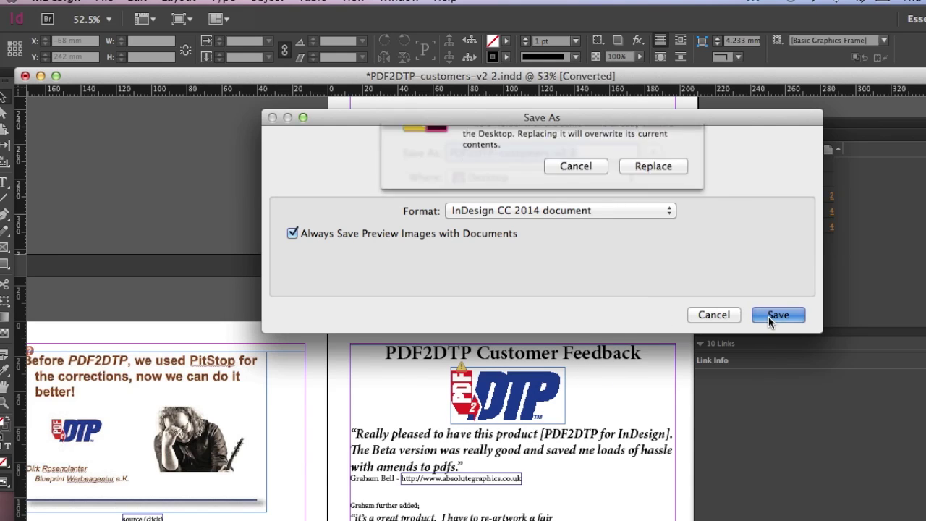
left_click(643, 212)
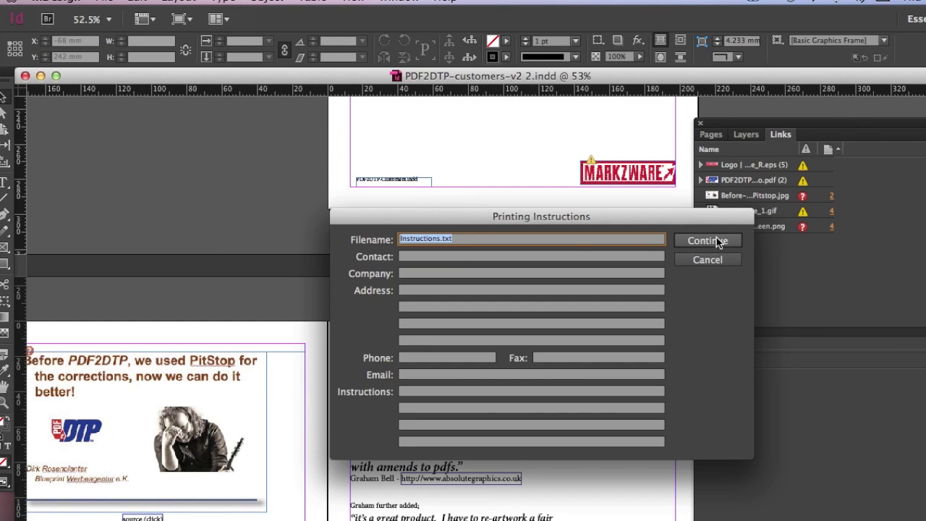
Accept the default printing instructions and set the package to include IDML and PDF(Print) with the [High Quality Print] preset.
left_click(708, 241)
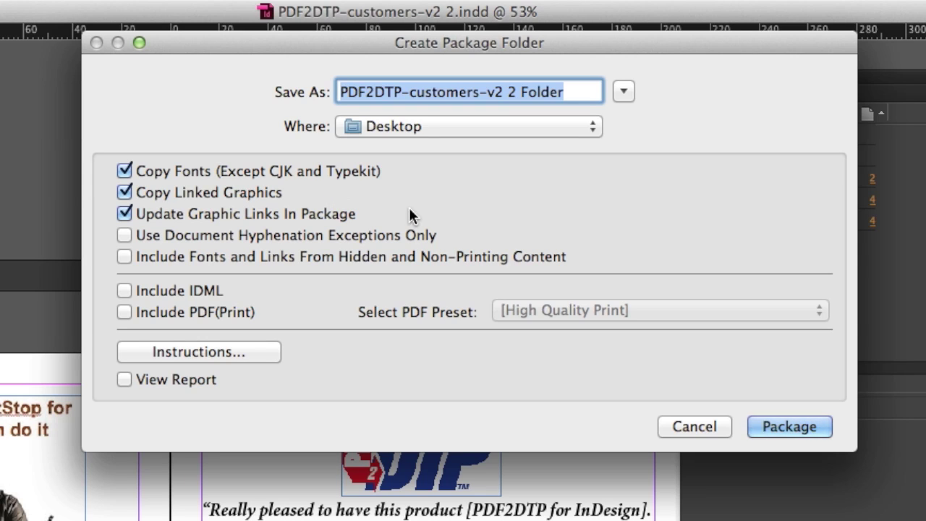
left_click(121, 290)
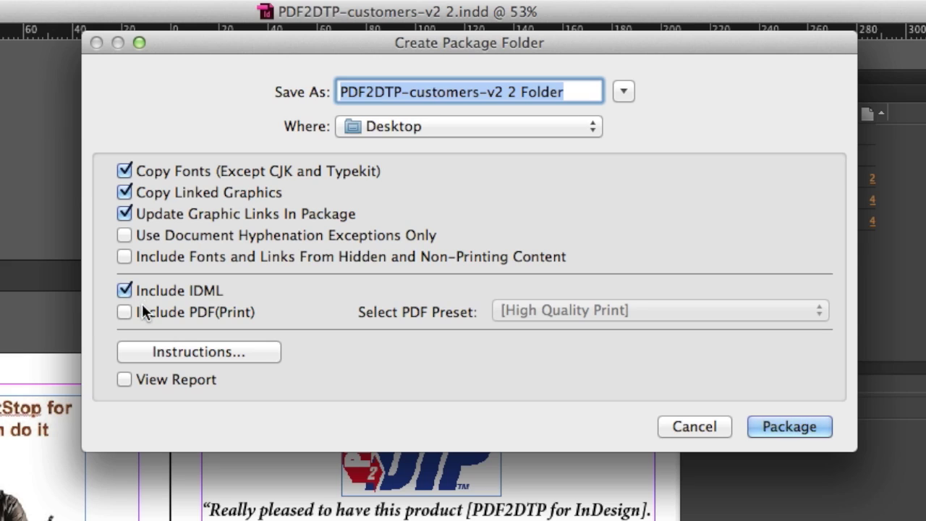
left_click(125, 312)
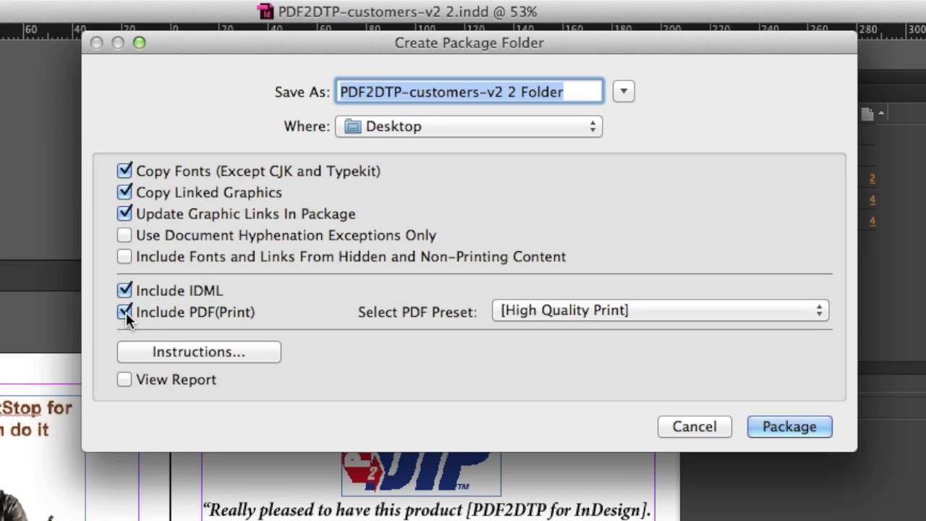
left_click(770, 309)
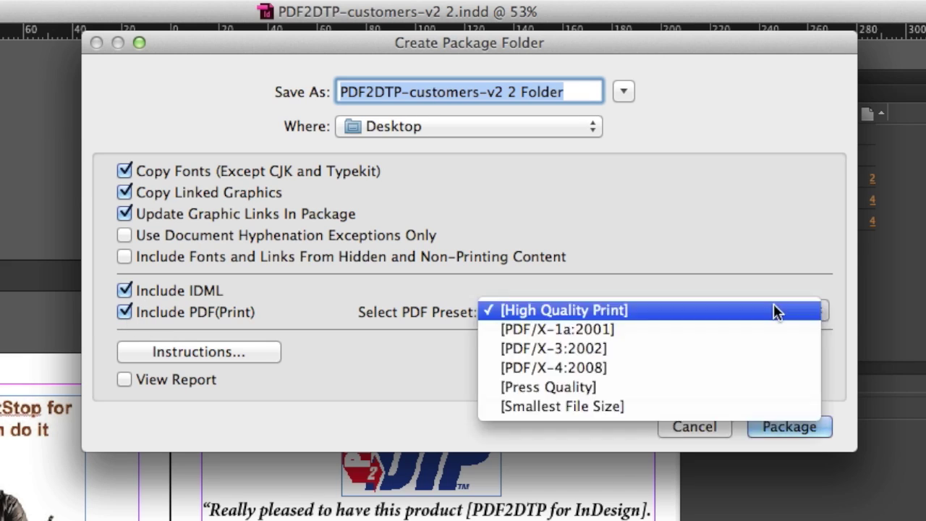
left_click(773, 308)
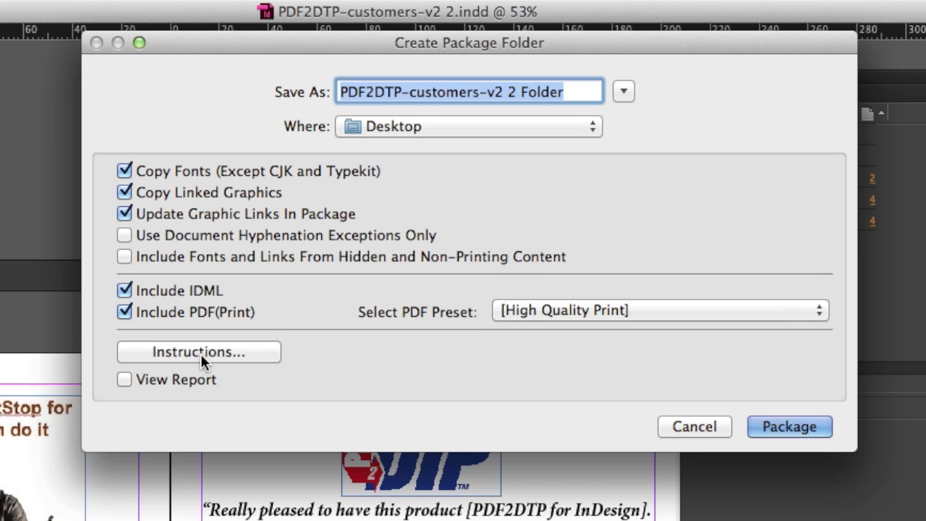
Create the package on the Desktop, accepting the font licensing and missing or modified links warnings.
left_click(791, 425)
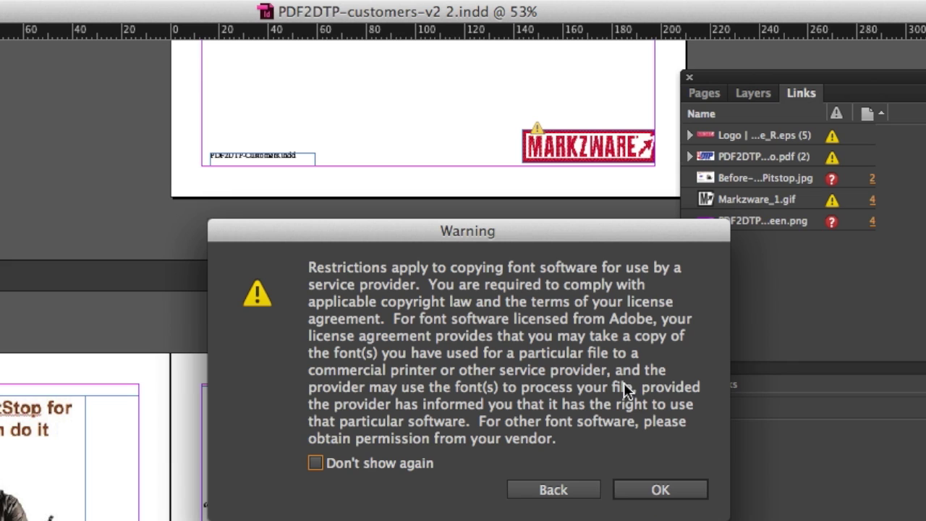
left_click(674, 496)
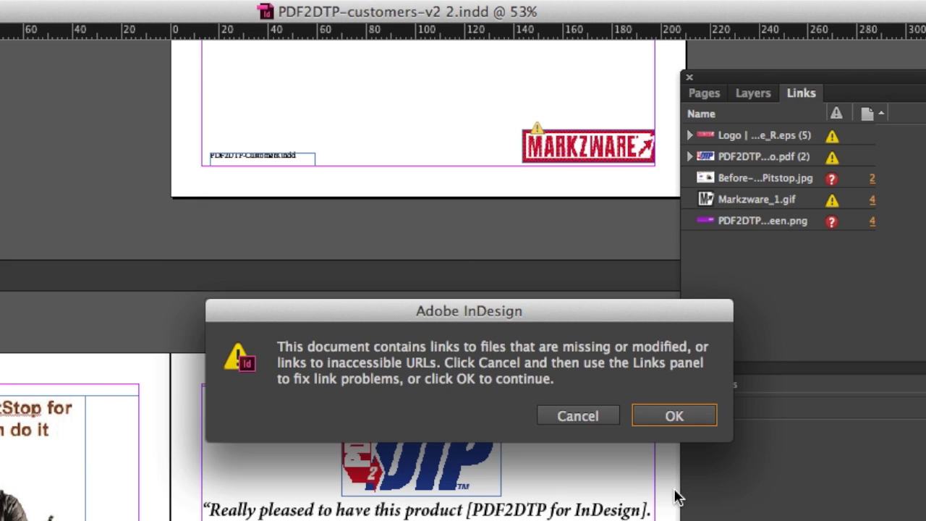
left_click(677, 418)
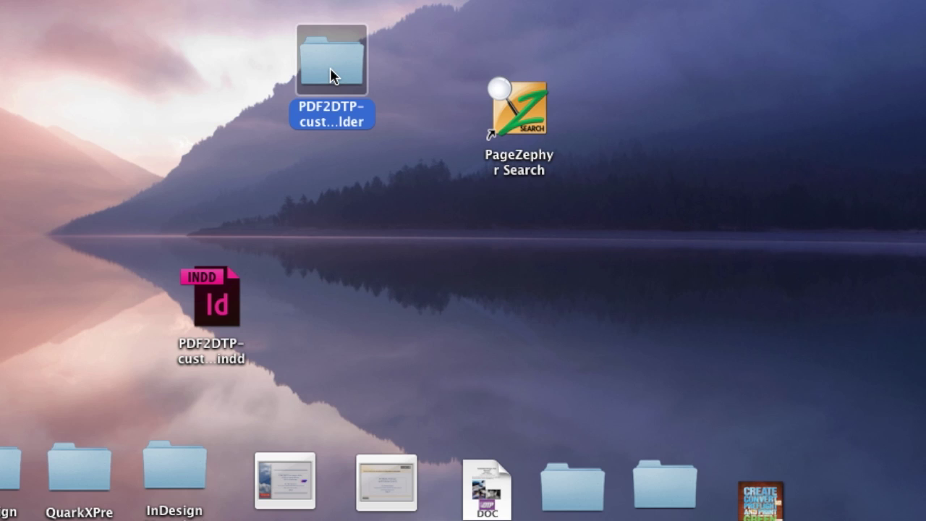
Open the PDF2DTP-customers-v2 2 Folder on the Desktop and check its INDD, IDML and PDF files.
left_click(380, 63)
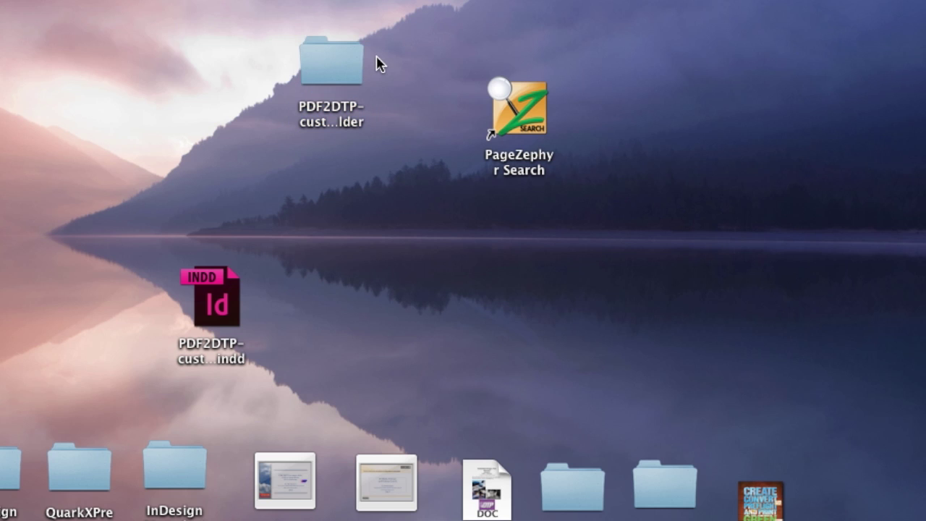
double_click(321, 71)
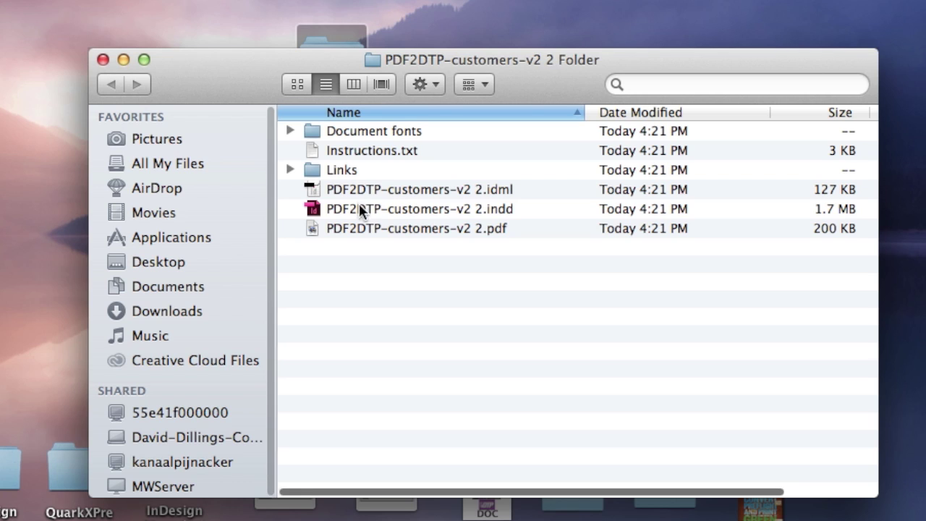
left_click(354, 212)
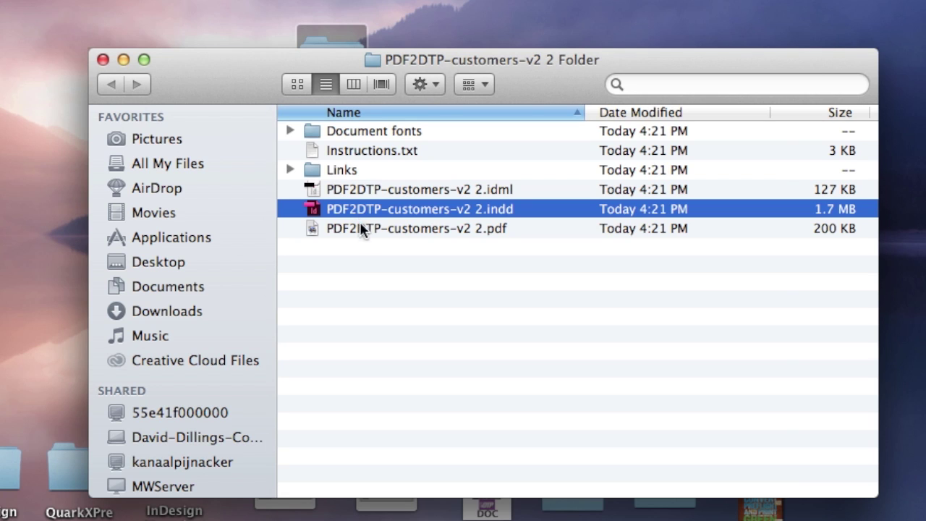
key("Up")
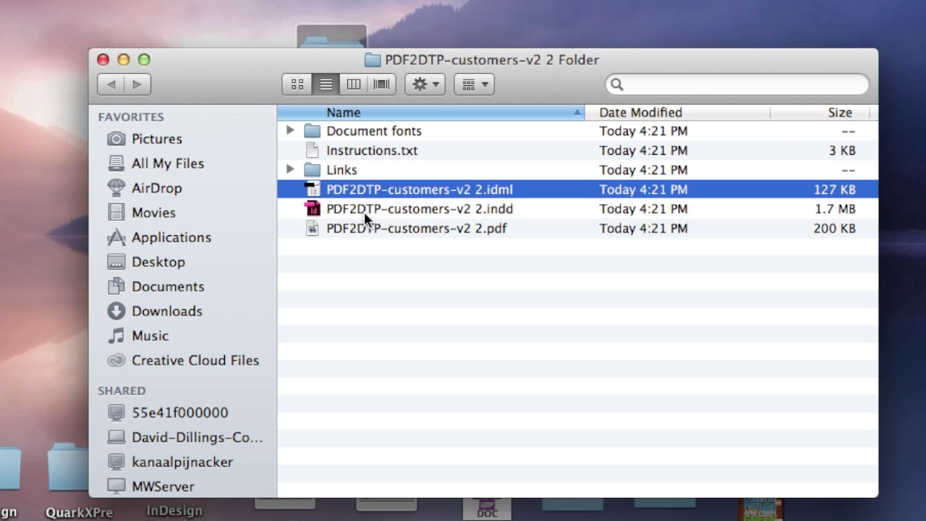
left_click(368, 230)
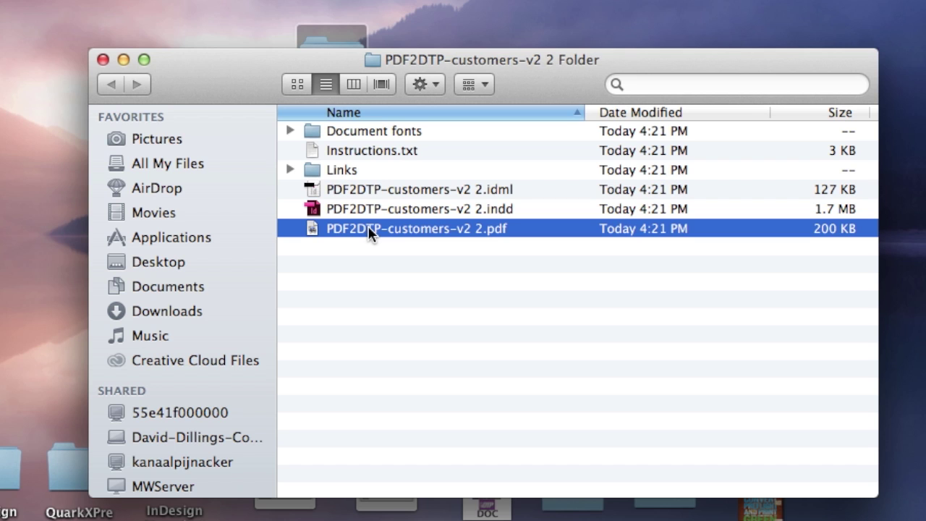
Open PDF2DTP-customers-v2 2.pdf from the package folder and look through its pages.
double_click(369, 230)
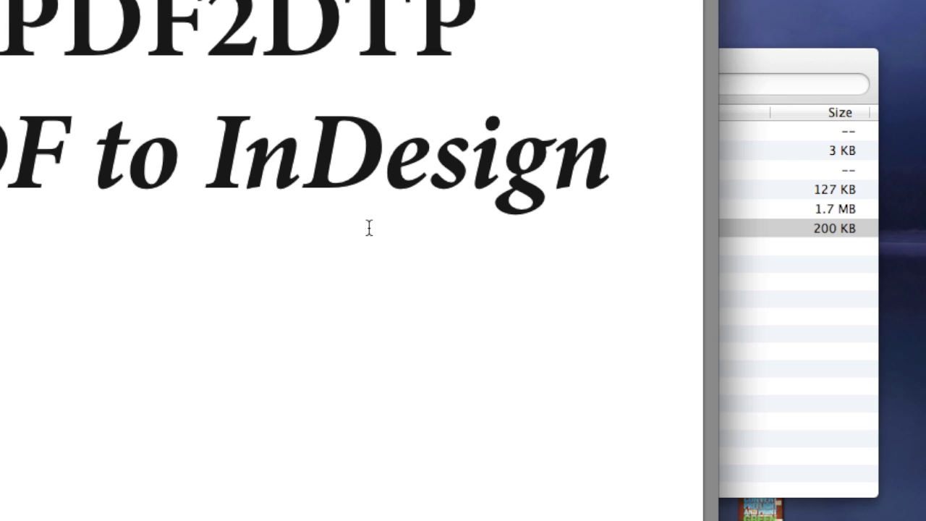
scroll(369, 228, "down", 15)
scroll(369, 228, "down", 15)
scroll(369, 227, "down", 10)
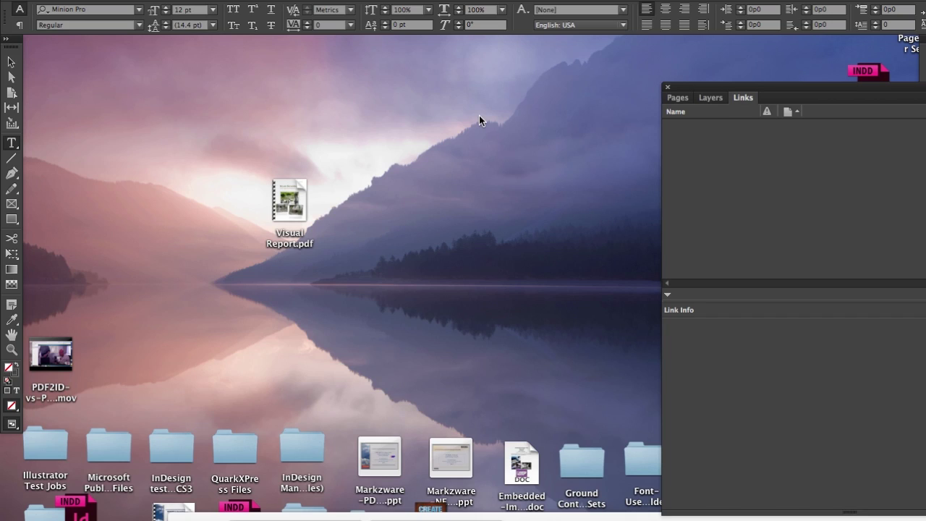
Gather Untitled-1.indd, PDF2DTP-customers-v2.indd, PDF2DTP-customers-vTEST.indd and Ad | Green v5.psd on the Desktop and open them together in FlightCheck for preflight.
key("super+h")
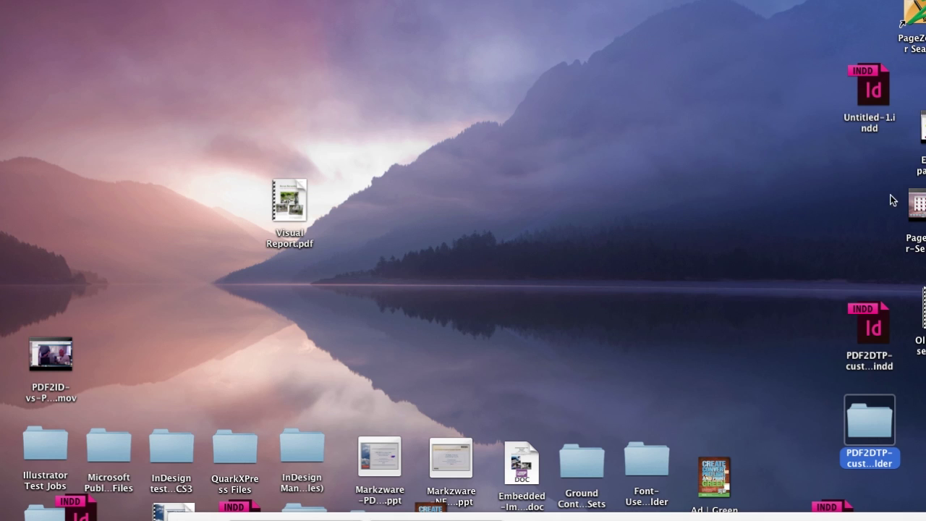
left_click_drag(880, 104, 719, 105)
left_click_drag(875, 319, 799, 140)
left_click_drag(88, 515, 652, 186)
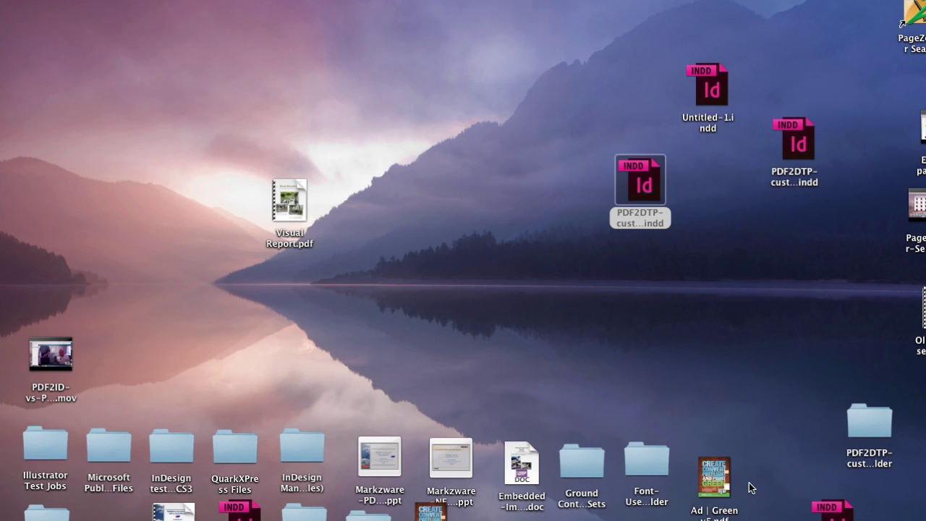
left_click_drag(430, 512, 547, 104)
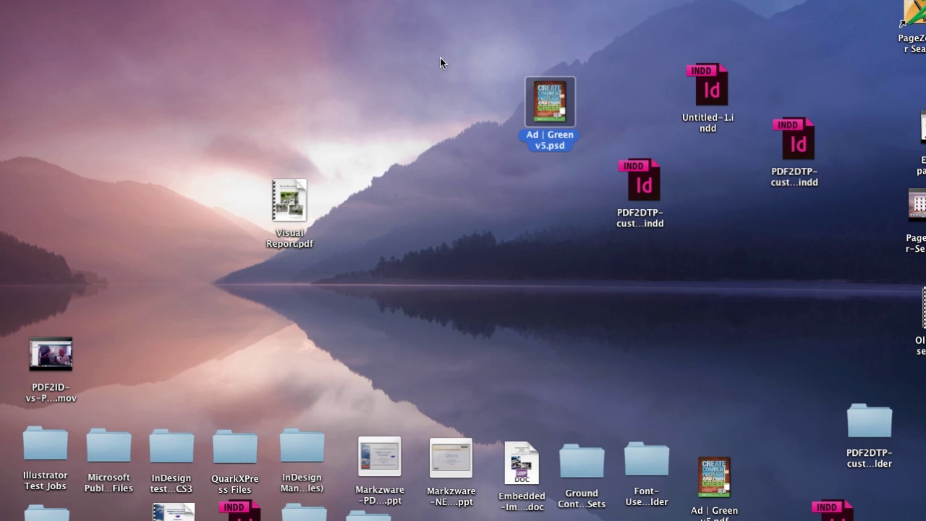
left_click_drag(425, 48, 807, 225)
left_click_drag(710, 89, 579, 517)
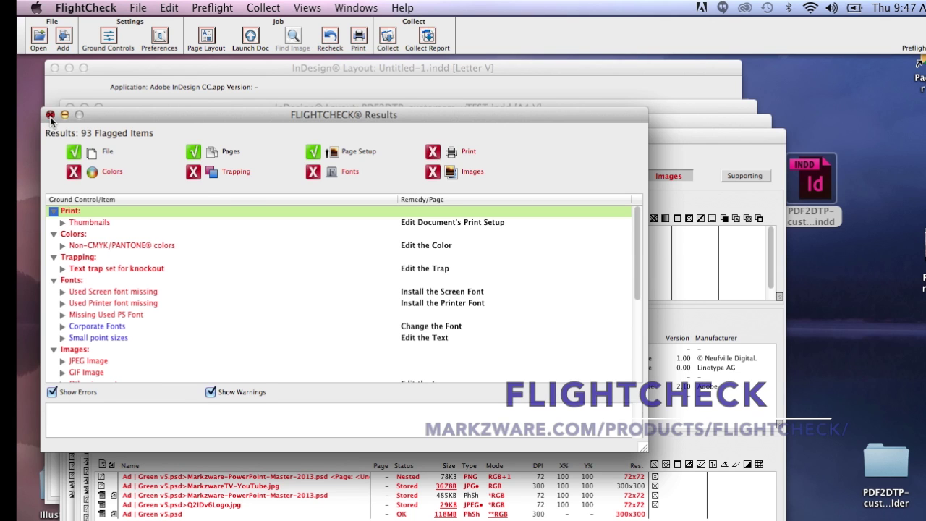
Close the FlightCheck results summary and inspect the details of the MarkzwareTV-YouTube.jpg image used in Ad | Green v5.psd.
left_click(50, 116)
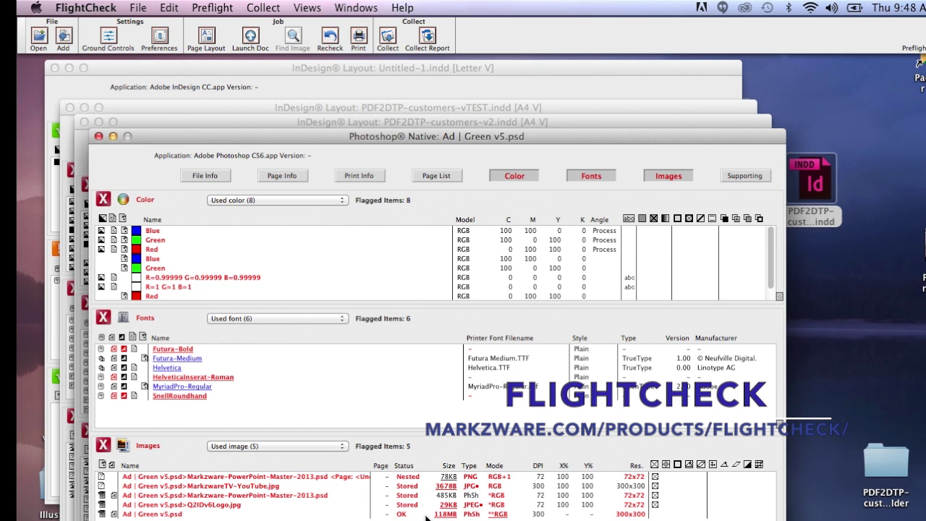
double_click(466, 486)
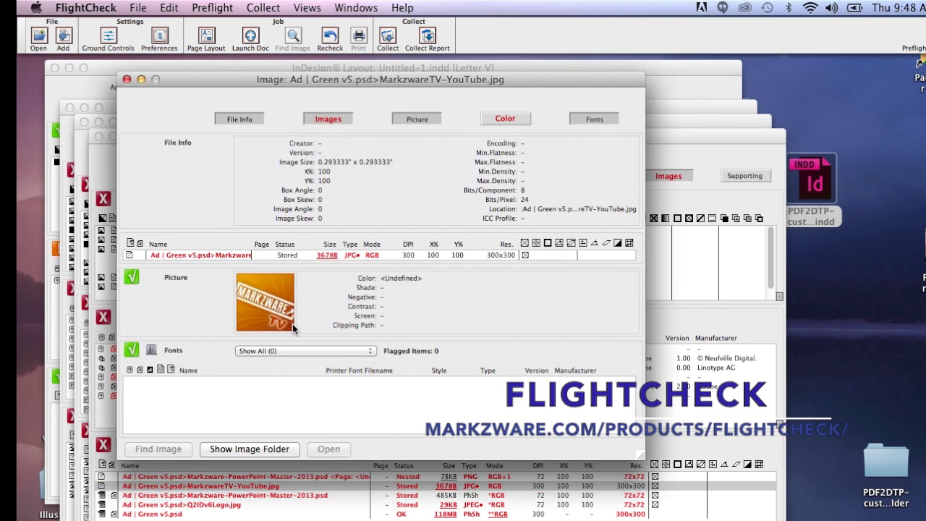
left_click(126, 80)
Start collecting the preflighted job with compression into CollectArchive.zip, and look through the files listed for collection.
left_click(387, 37)
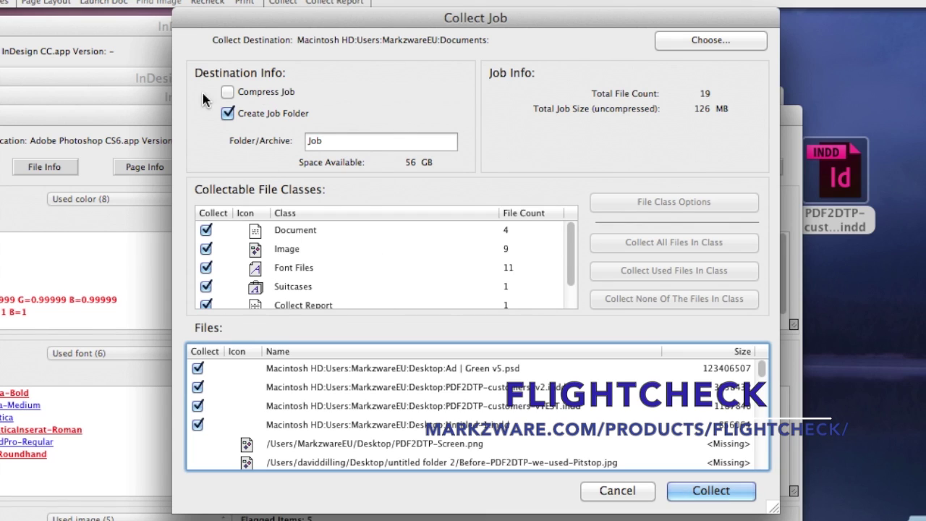
left_click(227, 93)
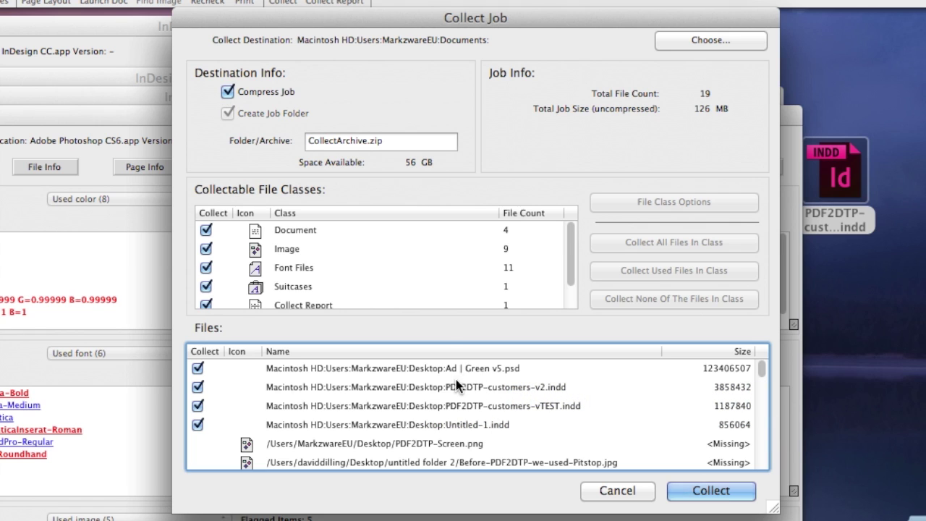
scroll(488, 423, "down", 10)
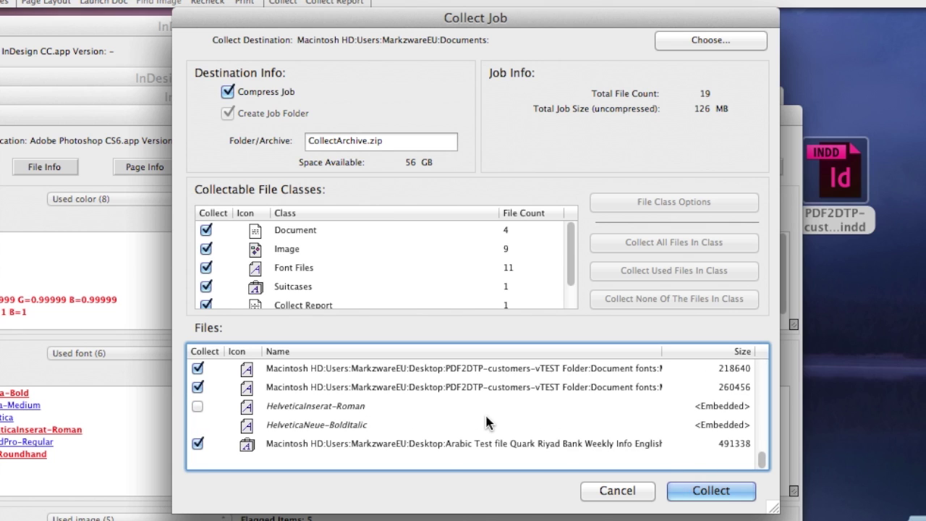
scroll(486, 423, "up", 10)
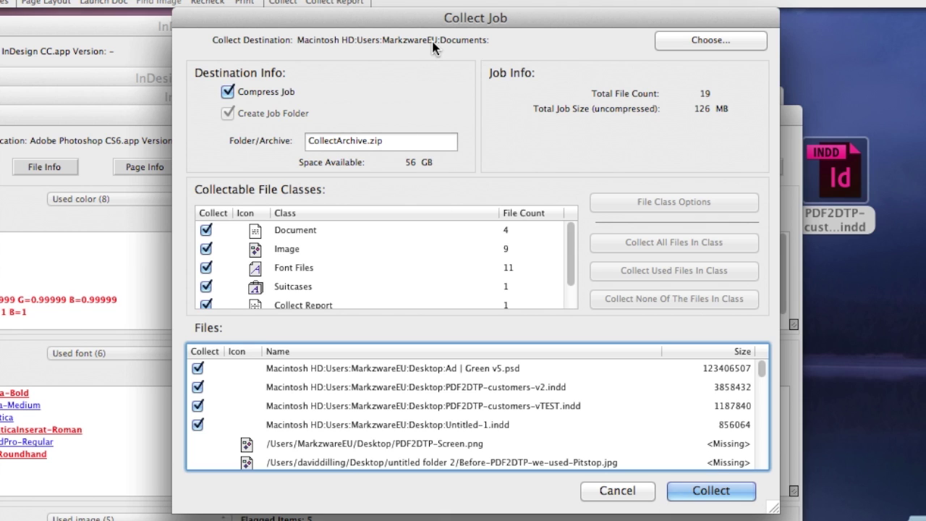
Set the collect destination to the Desktop, collect the job and quit FlightCheck.
left_click(696, 41)
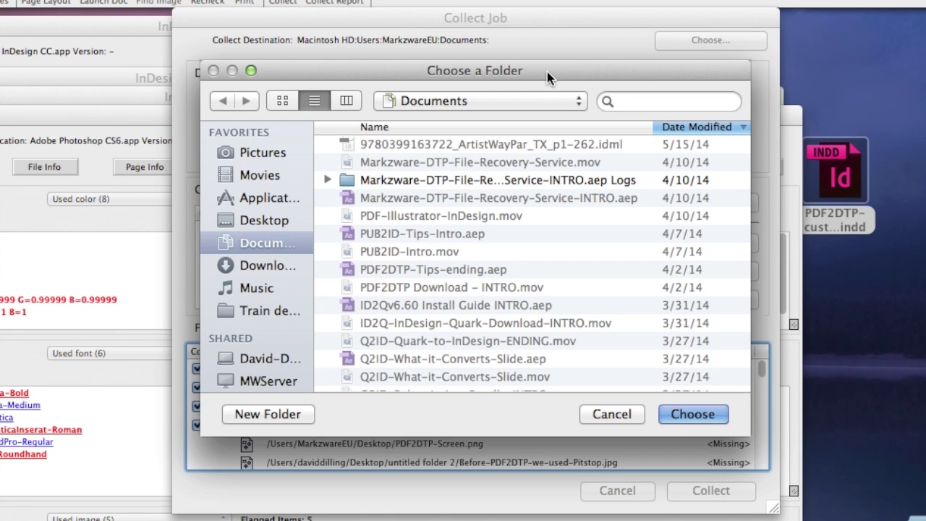
left_click(265, 221)
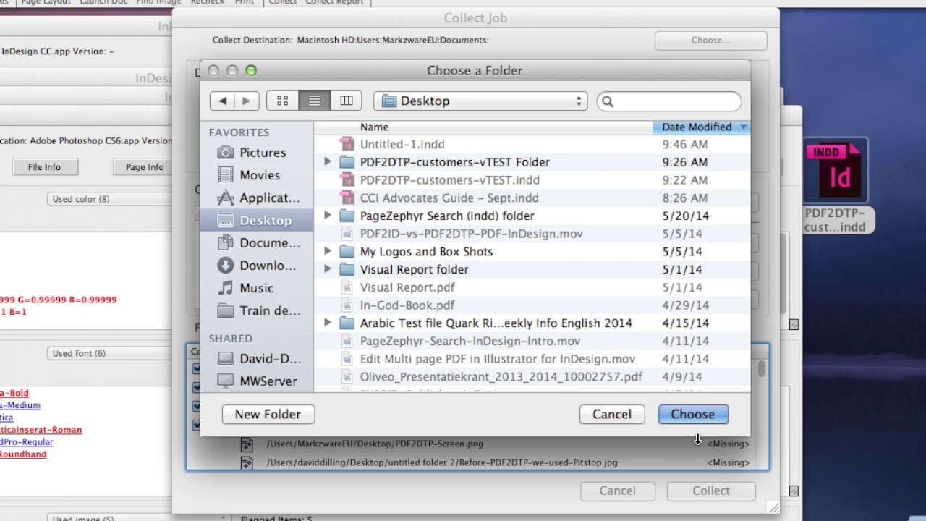
left_click(699, 413)
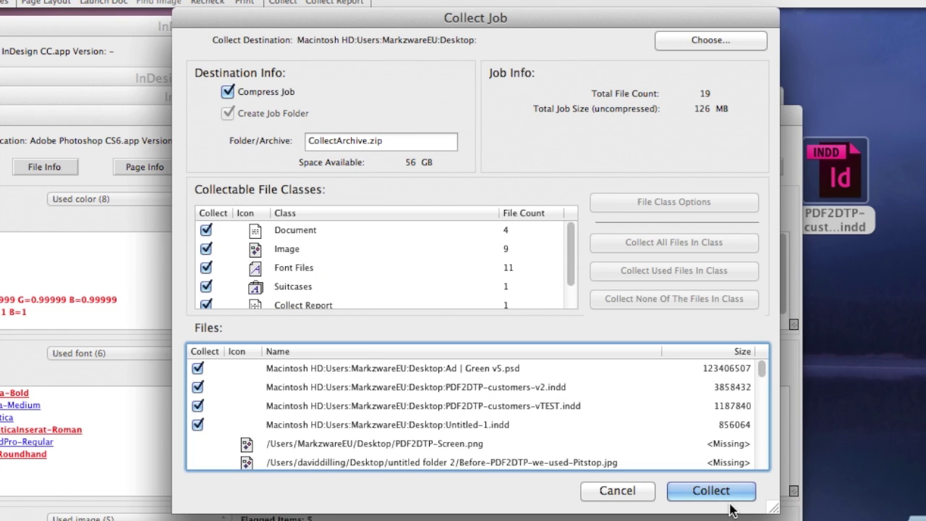
left_click(710, 492)
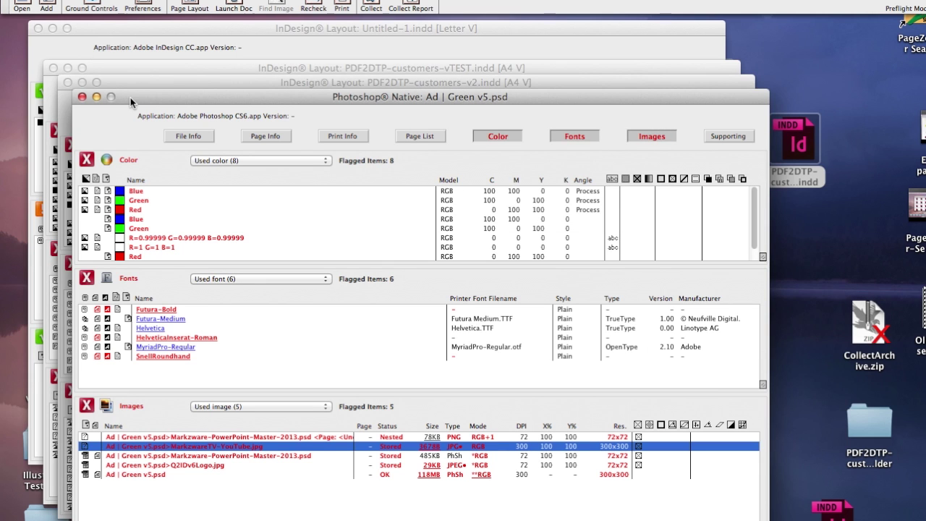
key("super+q")
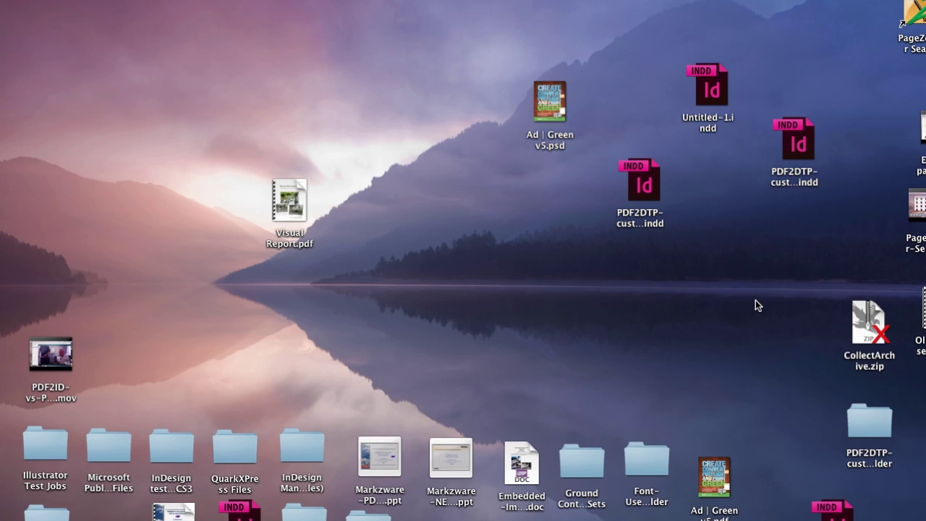
Clear the collected source files aside and move CollectArchive.zip to an open area of the Desktop.
left_click_drag(554, 115, 441, 517)
left_click(646, 191)
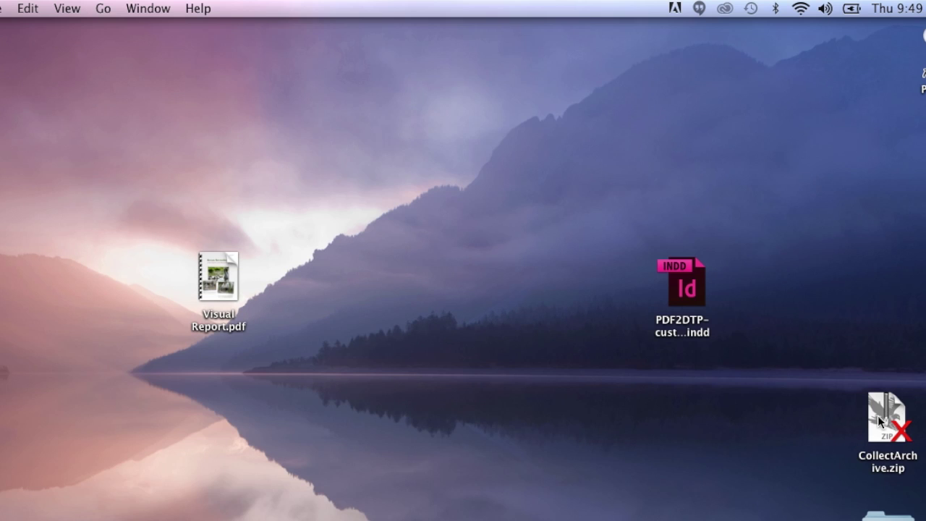
left_click_drag(877, 415, 391, 198)
left_click(411, 282)
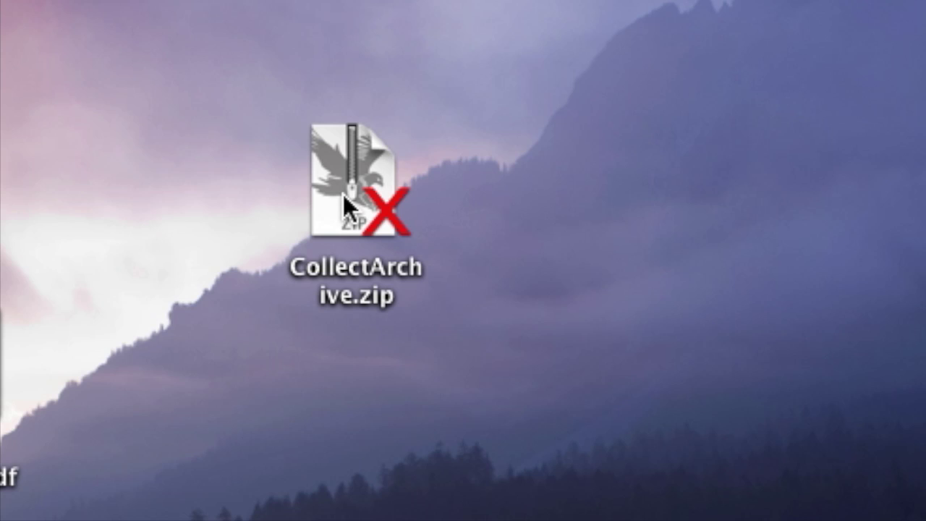
Extract CollectArchive.zip and open the extracted CollectArchive folder.
double_click(342, 195)
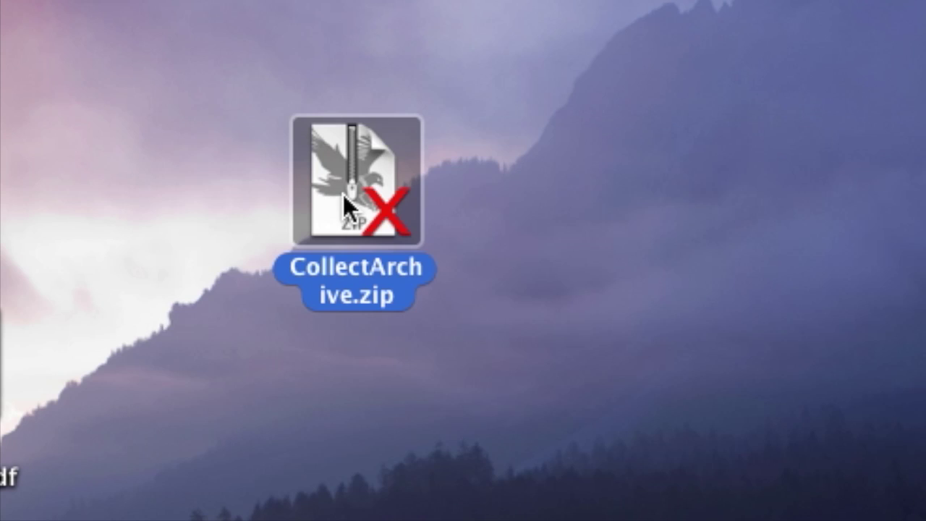
left_click_drag(368, 204, 573, 193)
double_click(574, 194)
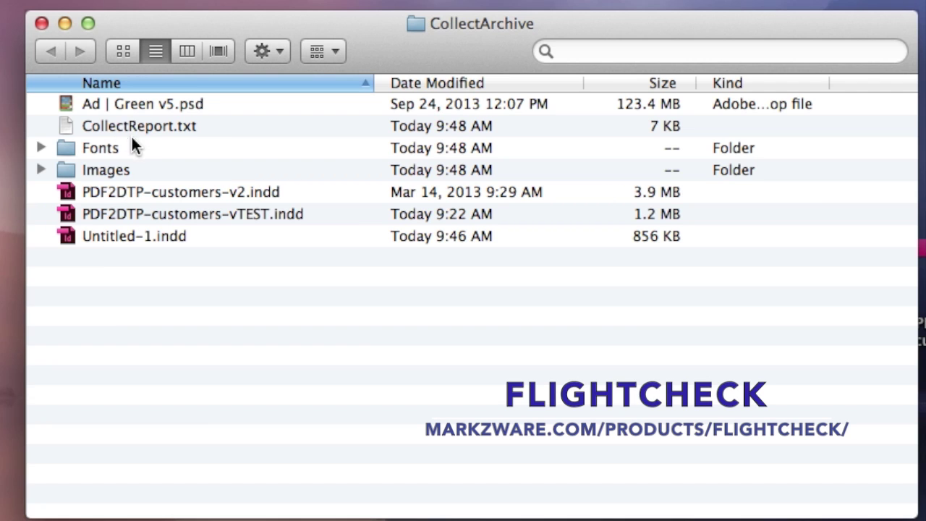
Check the collected files inside the Fonts and Images subfolders of CollectArchive.
double_click(89, 149)
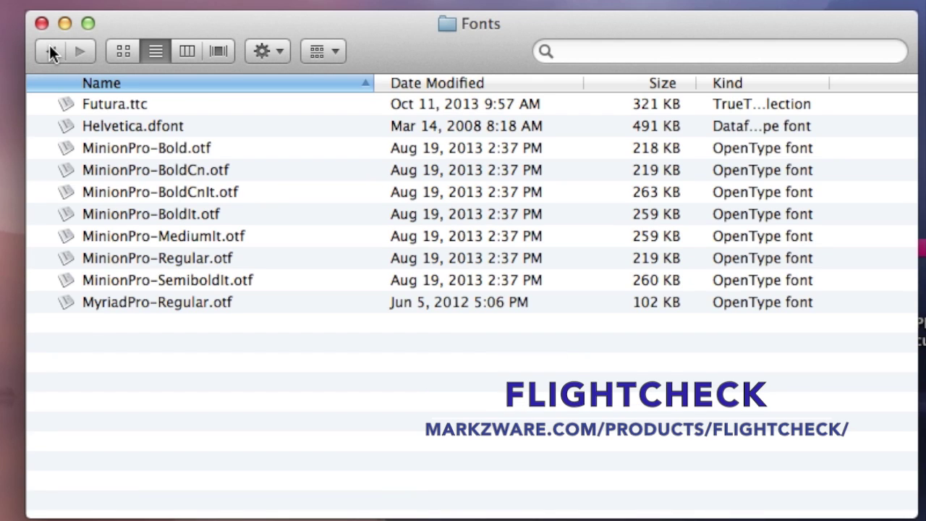
left_click(51, 49)
double_click(111, 176)
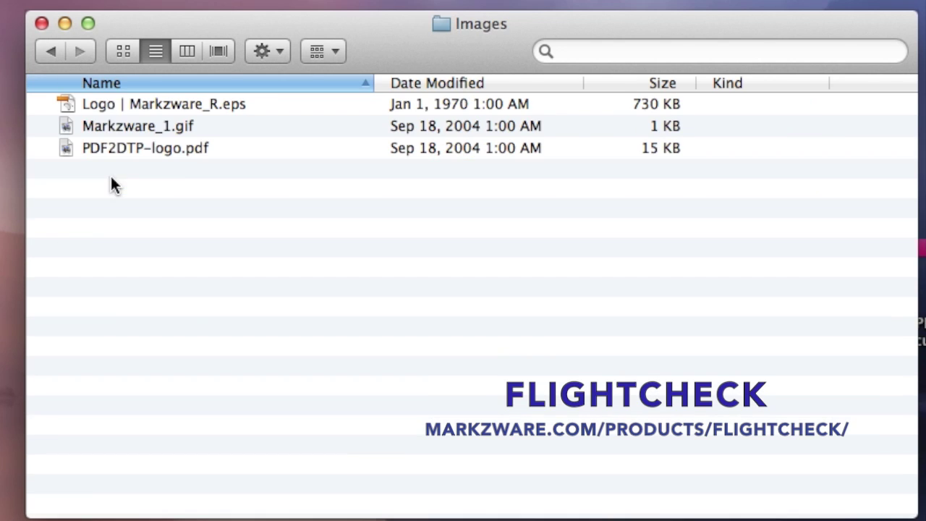
left_click(44, 45)
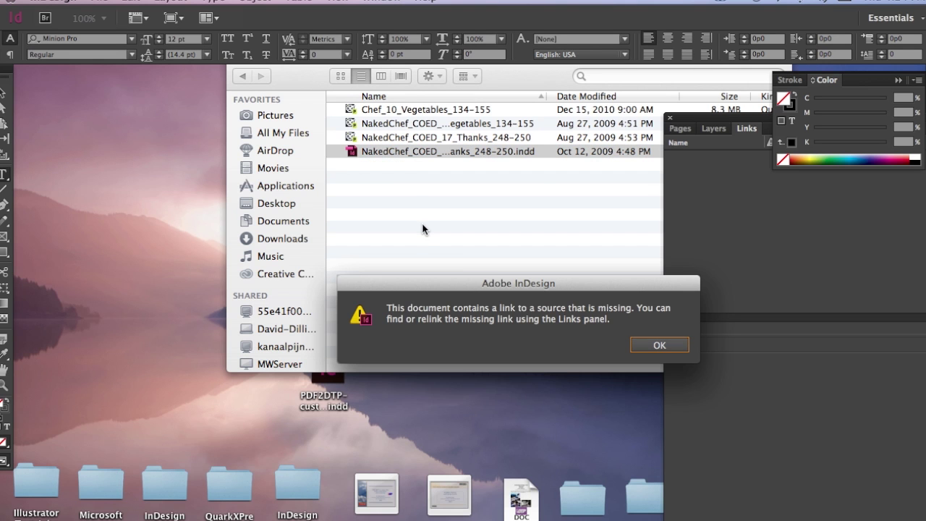
Dismiss the missing link warning in InDesign and look through the desktop fonts in the Adobe Typekit full library.
left_click(656, 345)
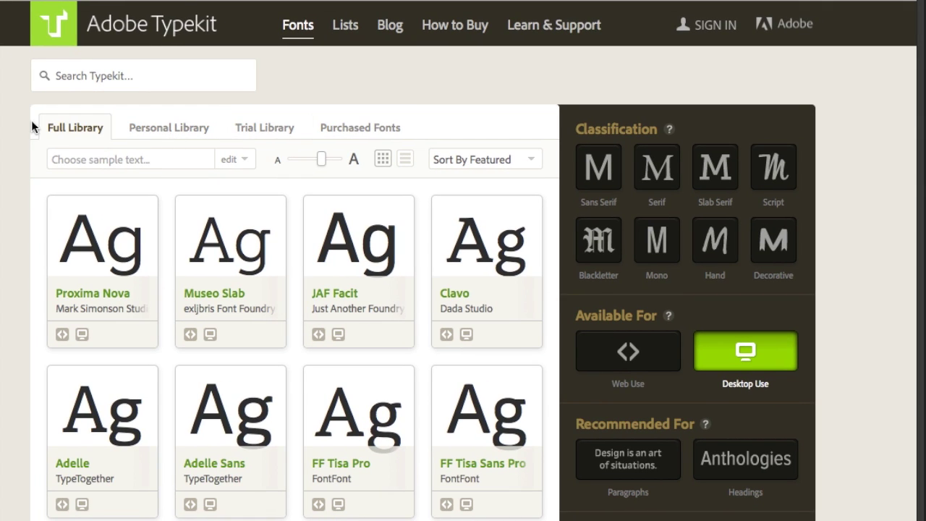
scroll(2, 124, "down", 5)
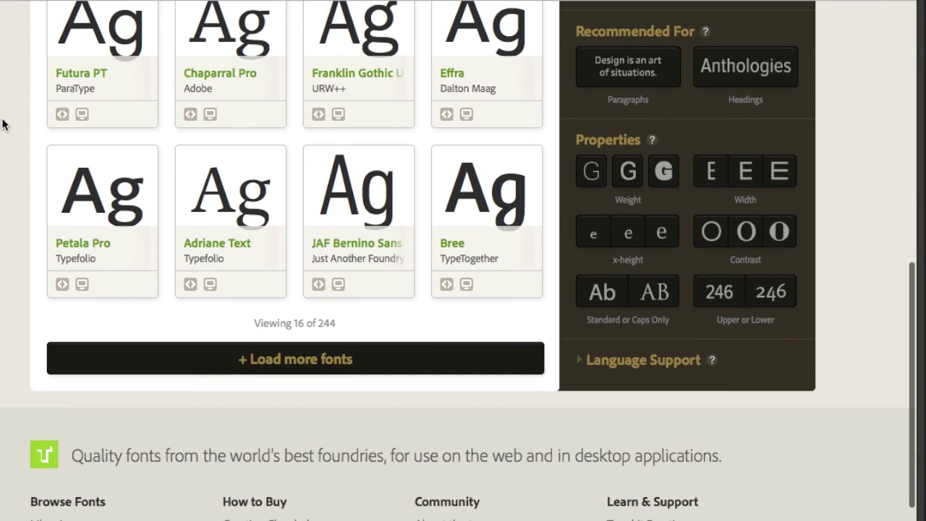
scroll(3, 124, "up", 5)
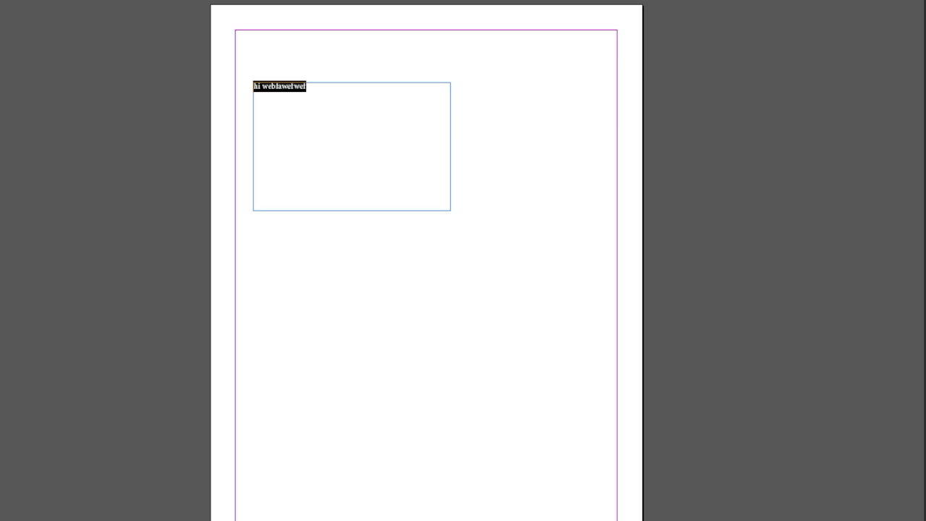
Start packaging Untitled-1.indd, accepting the default Instructions.txt printing instructions to reach the package folder options.
key("super+shift+d")
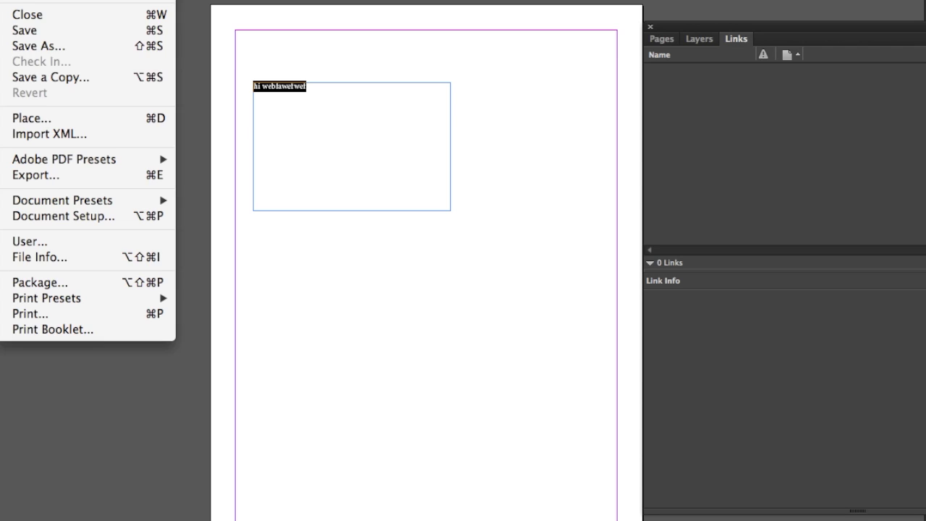
left_click(61, 284)
key("Return")
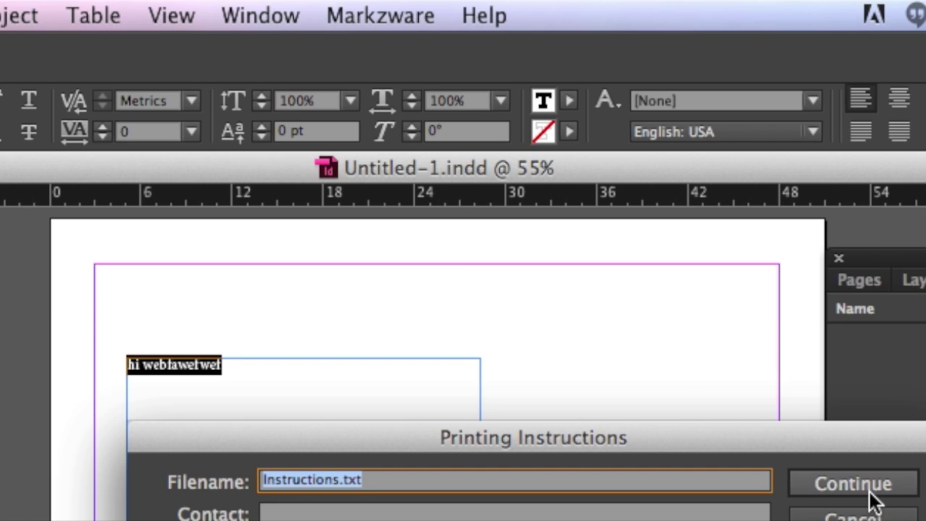
left_click(668, 162)
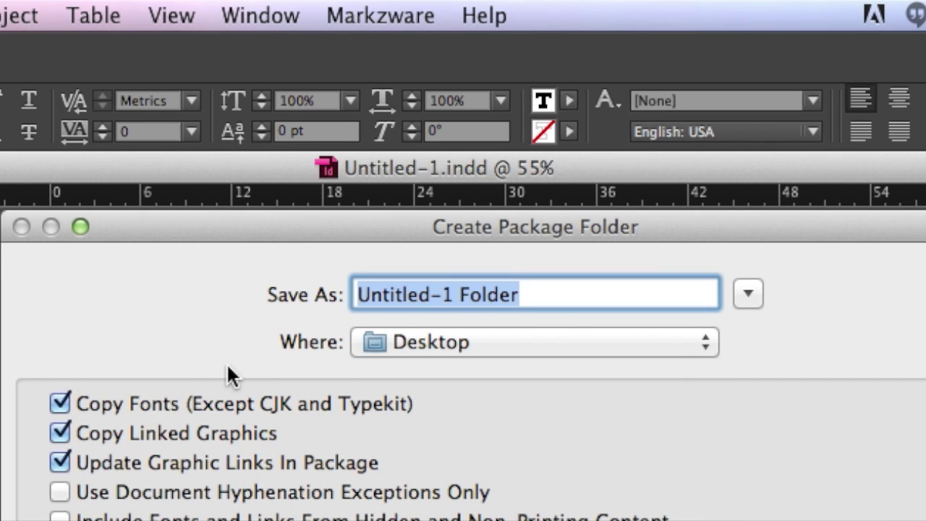